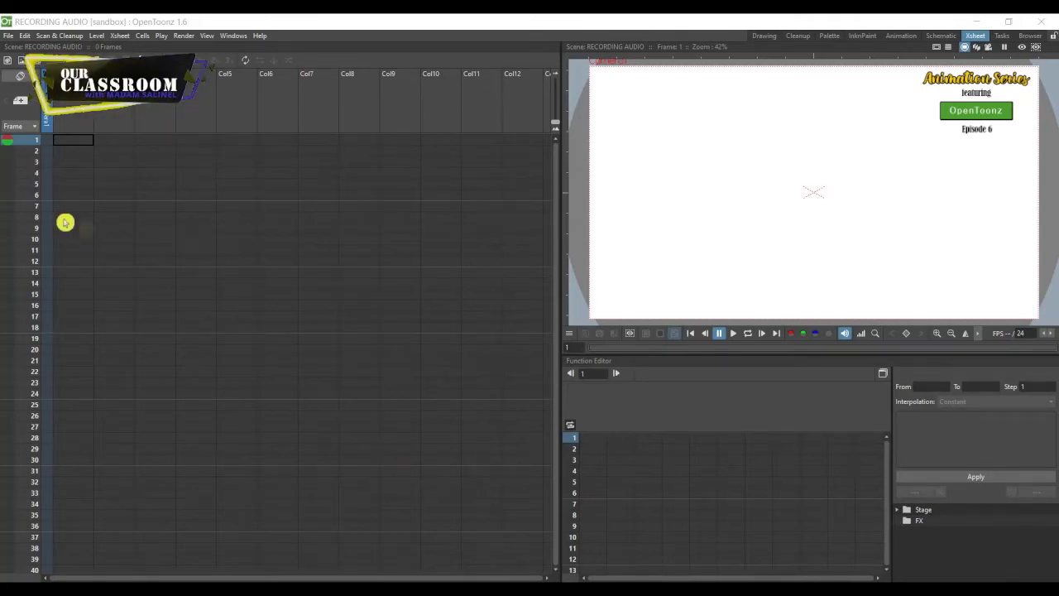
- Switch to the Drawing workspace, then open the recent scene ANIMATION PRACTICE WITH SOUNDS and play it
click(767, 36)
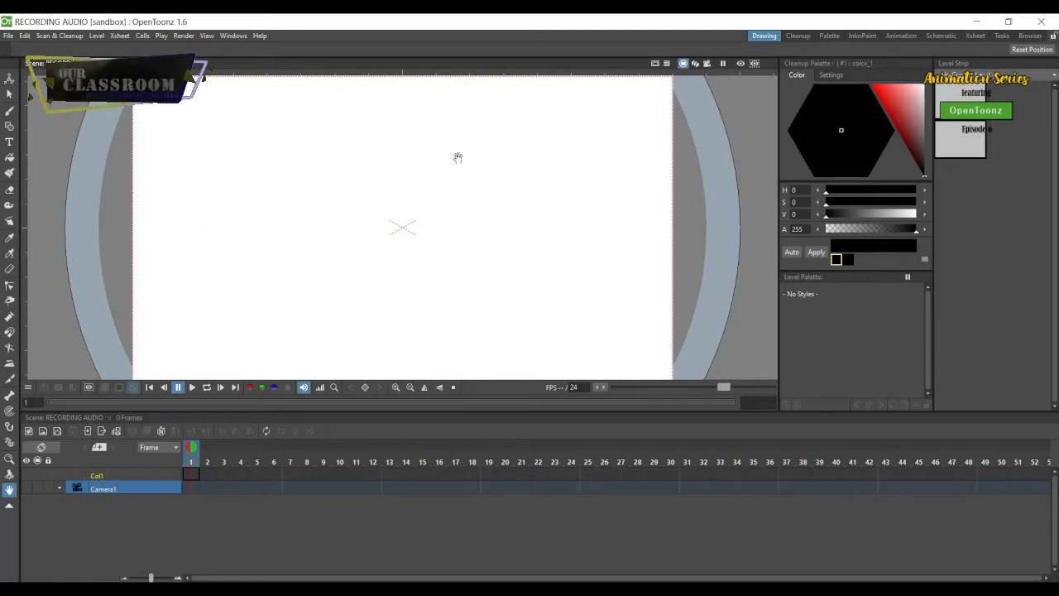
key(ctrl+n)
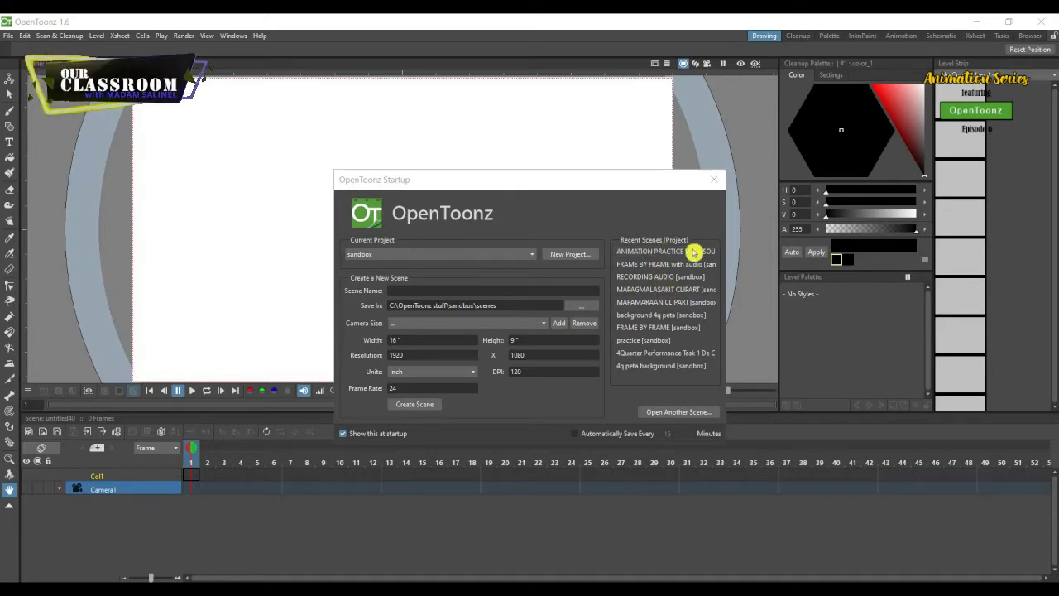
click(659, 250)
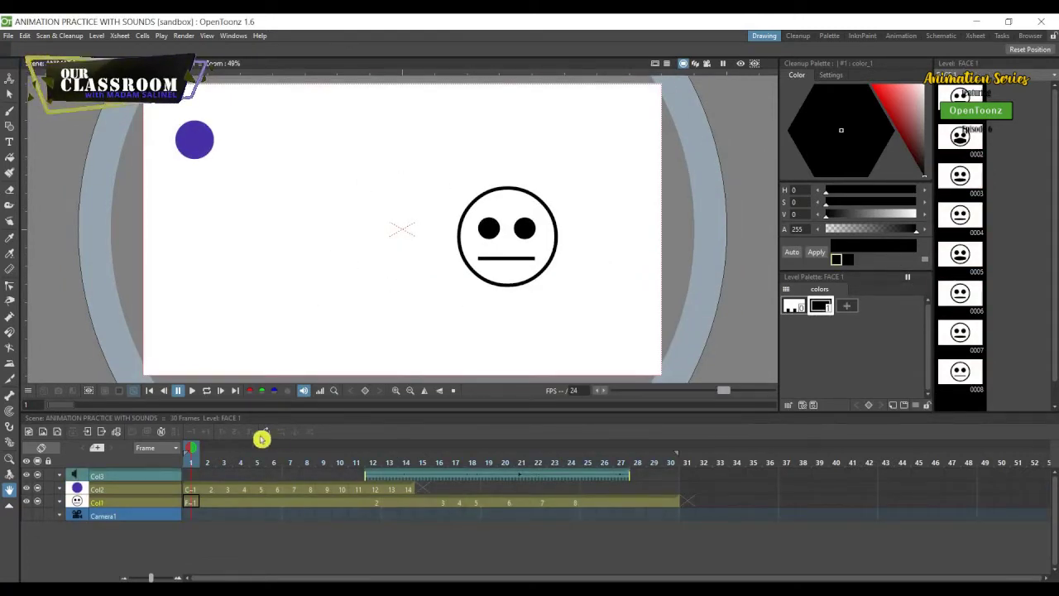
click(193, 394)
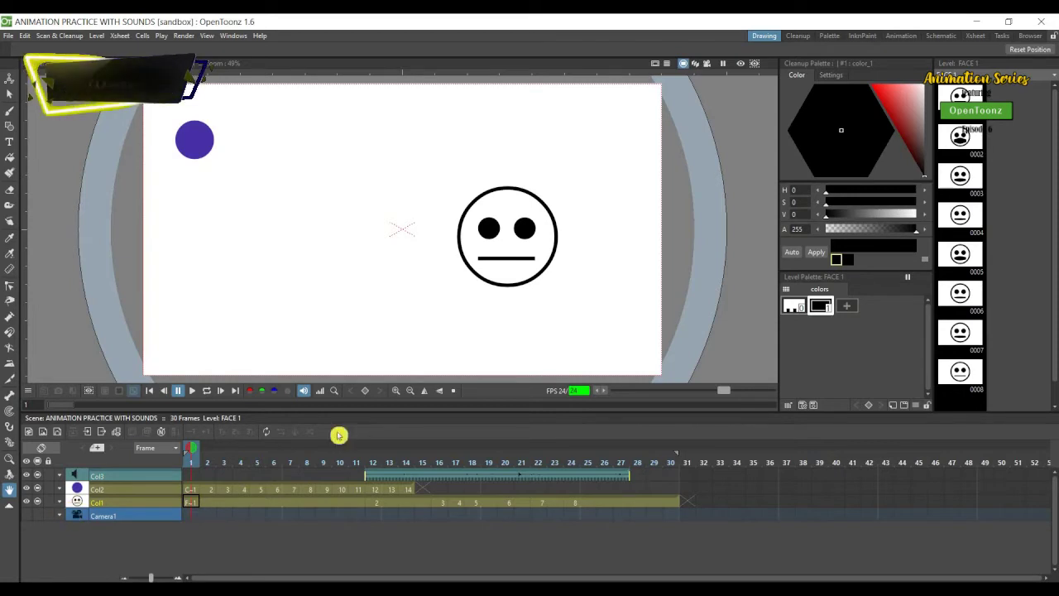
- Copy the face animation in frames 1 to 30 of Col1 and paste it starting at frame 31
drag(194, 504, 674, 504)
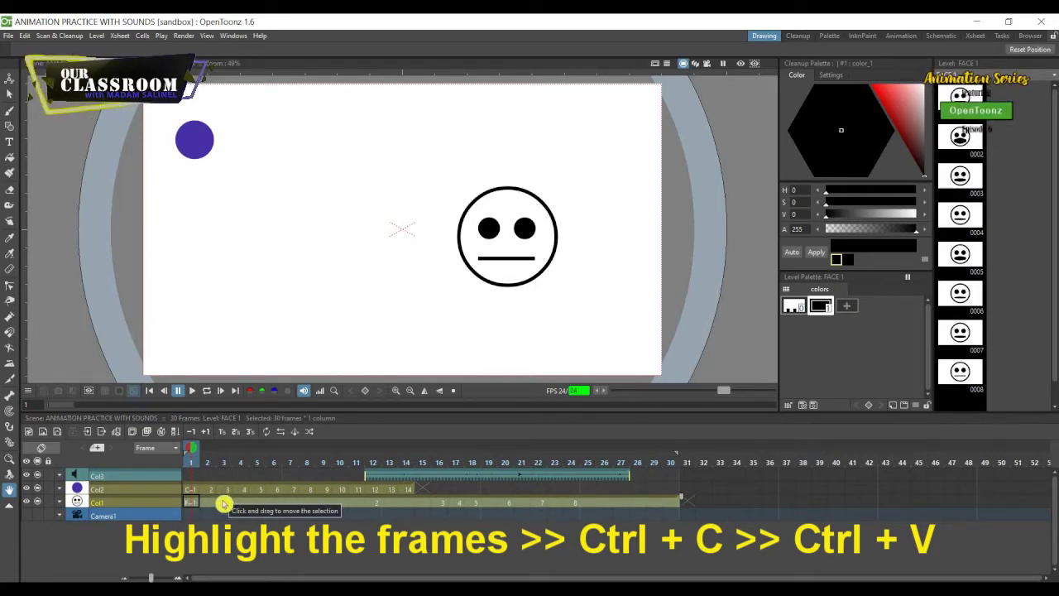
right_click(224, 503)
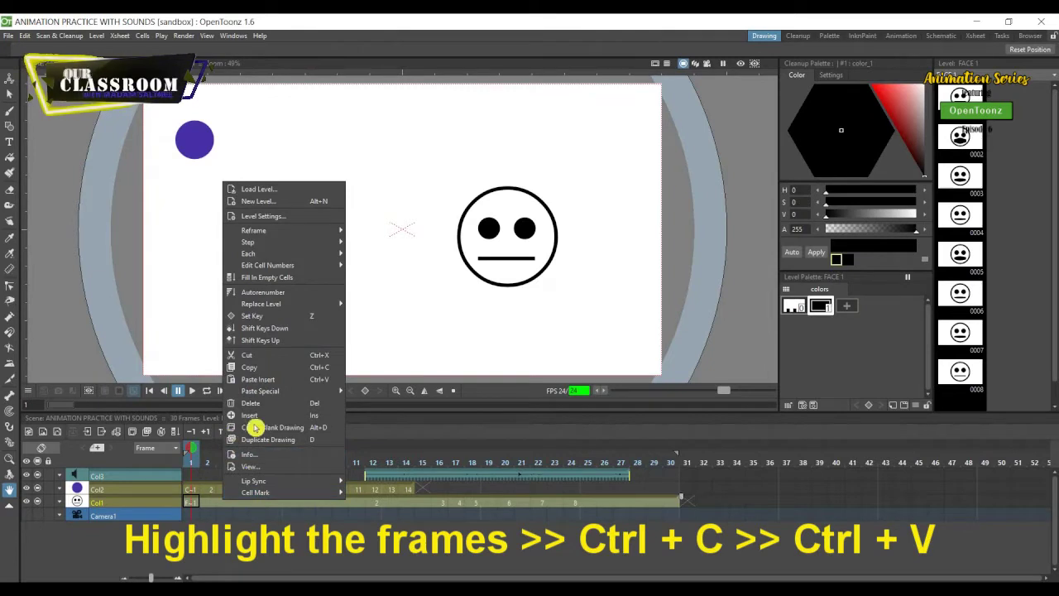
click(258, 367)
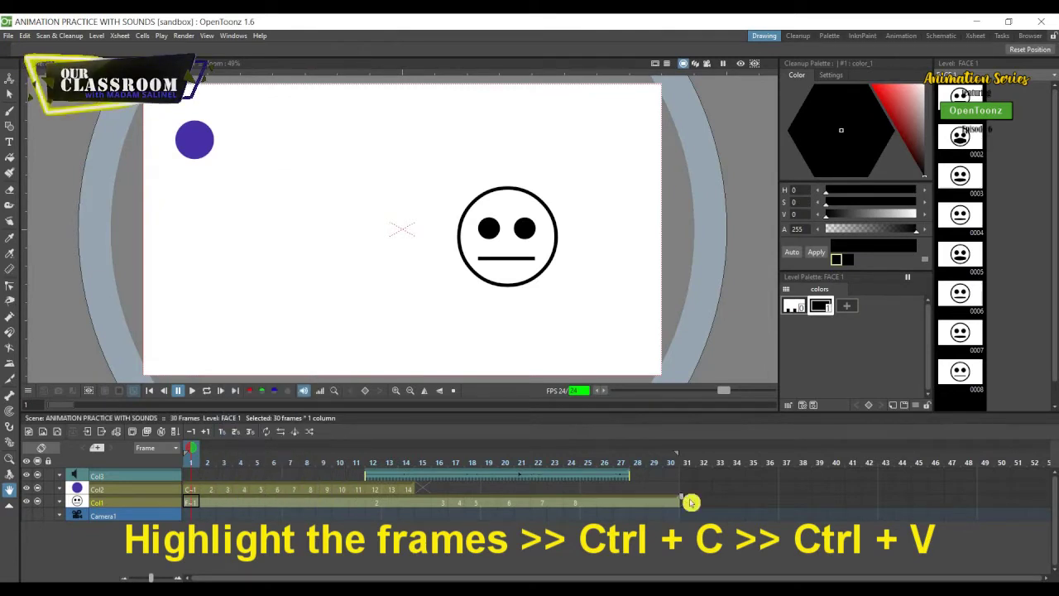
click(689, 503)
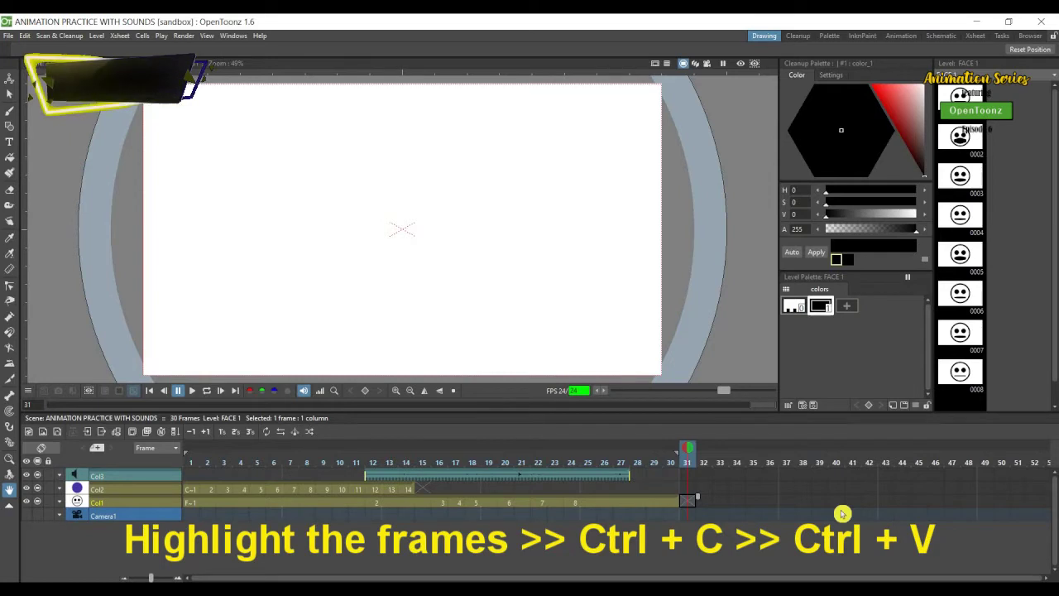
key(ctrl+v)
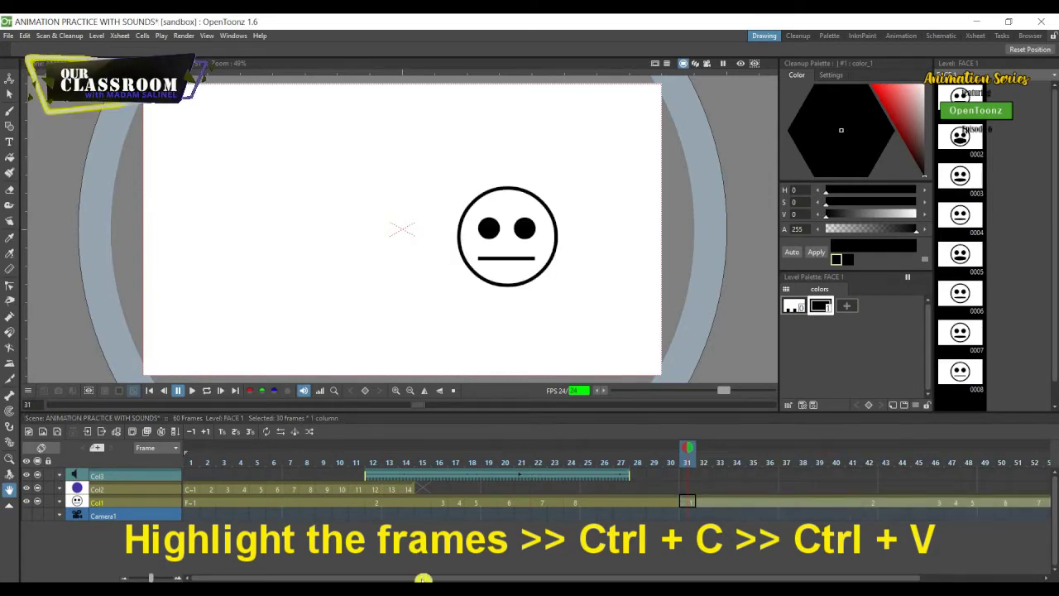
- Examine the pasted mouth drawings in Col1 from frame 42 through frame 52
drag(512, 577, 643, 578)
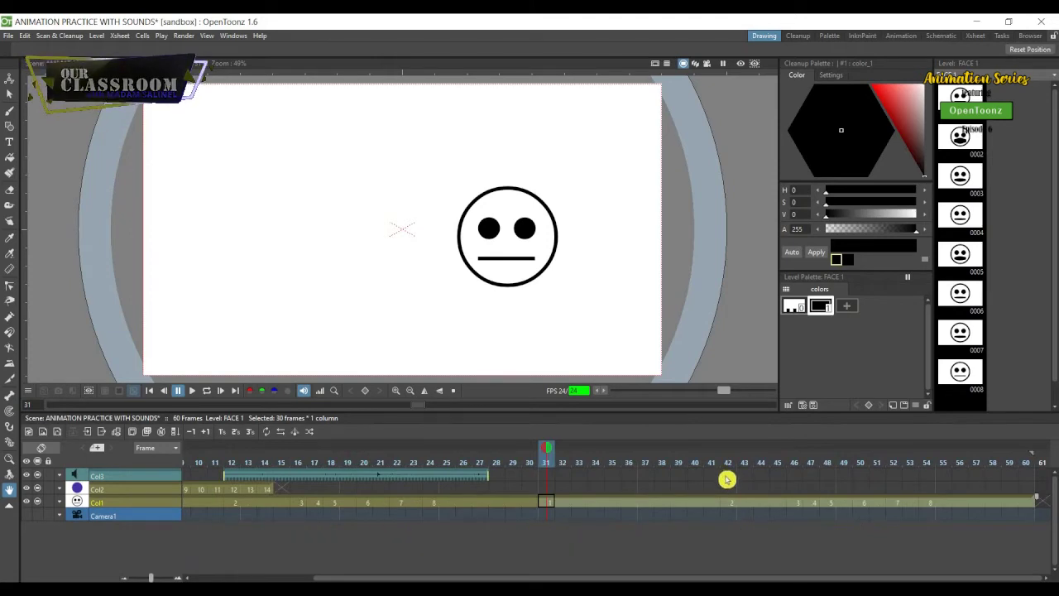
click(727, 502)
click(796, 503)
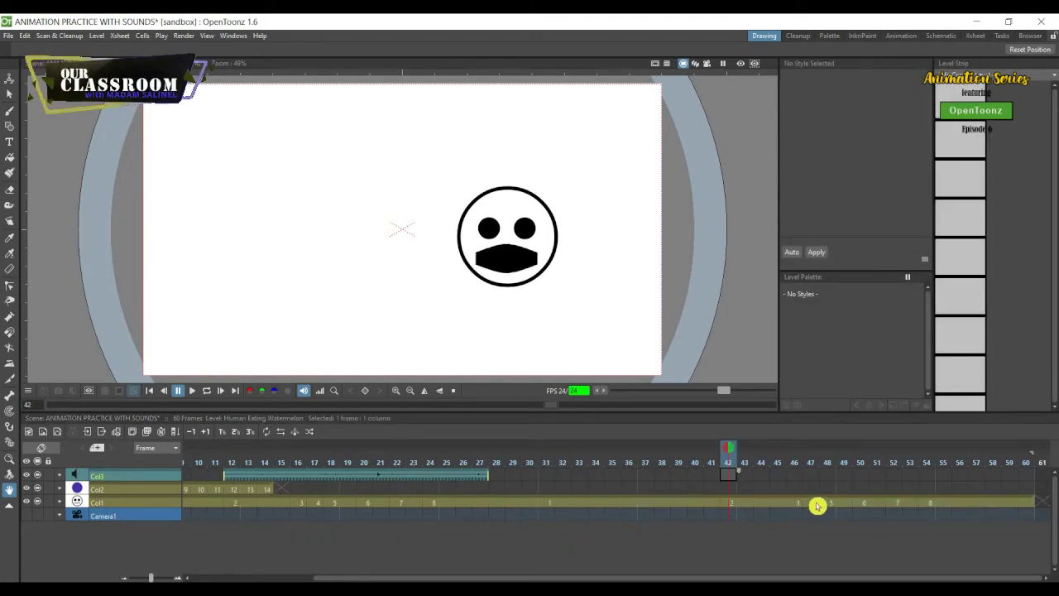
key(Right)
key(Right)
key(Right)
key(Right)
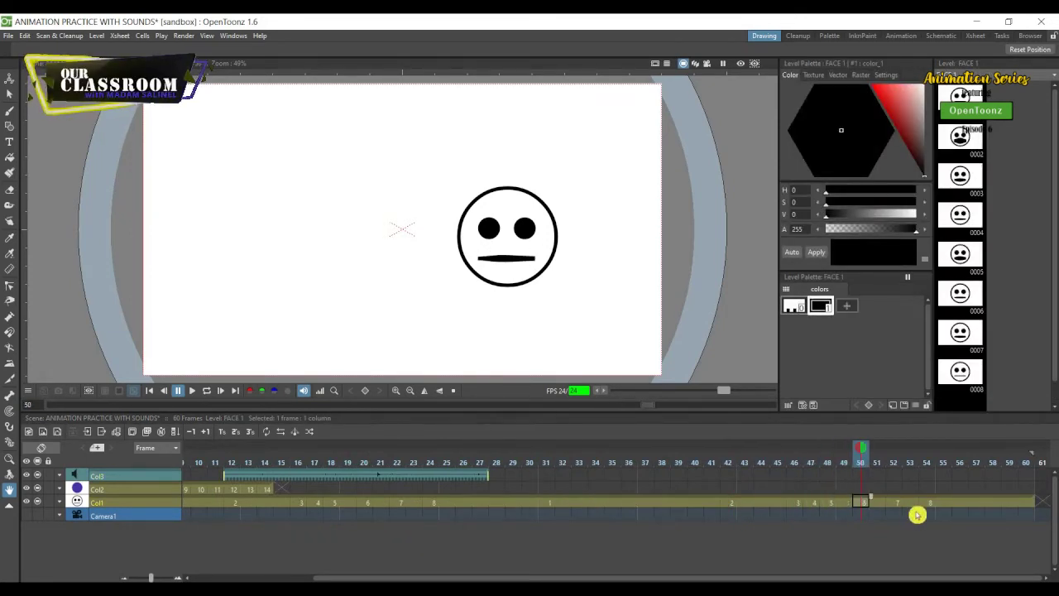
key(Right)
key(Right)
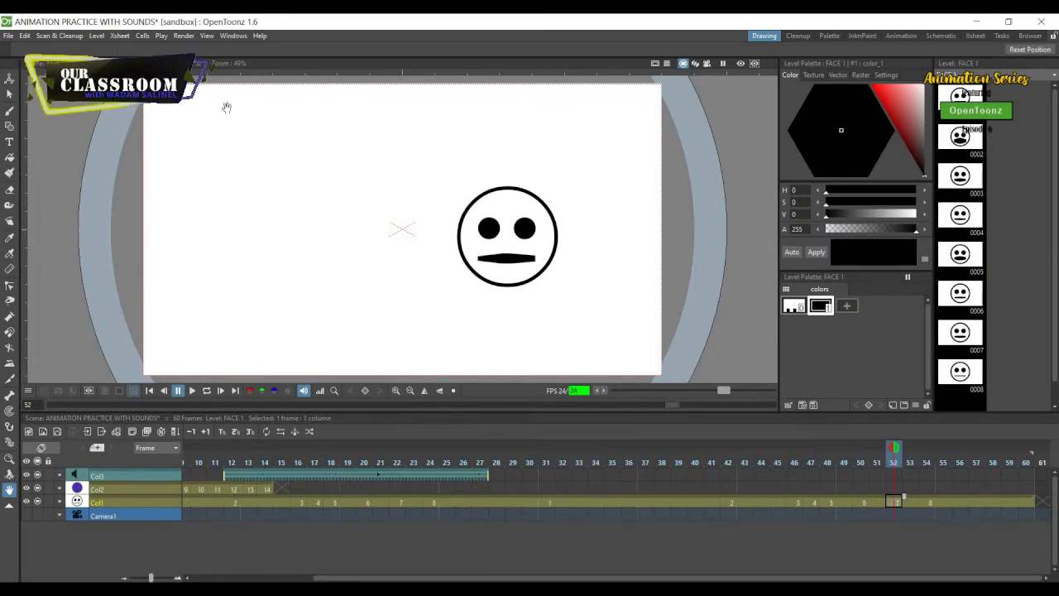
- Compare the cookie at frame 11 with the face at frames 41 and 42, and recheck the chewing drawings up to frame 52
click(212, 490)
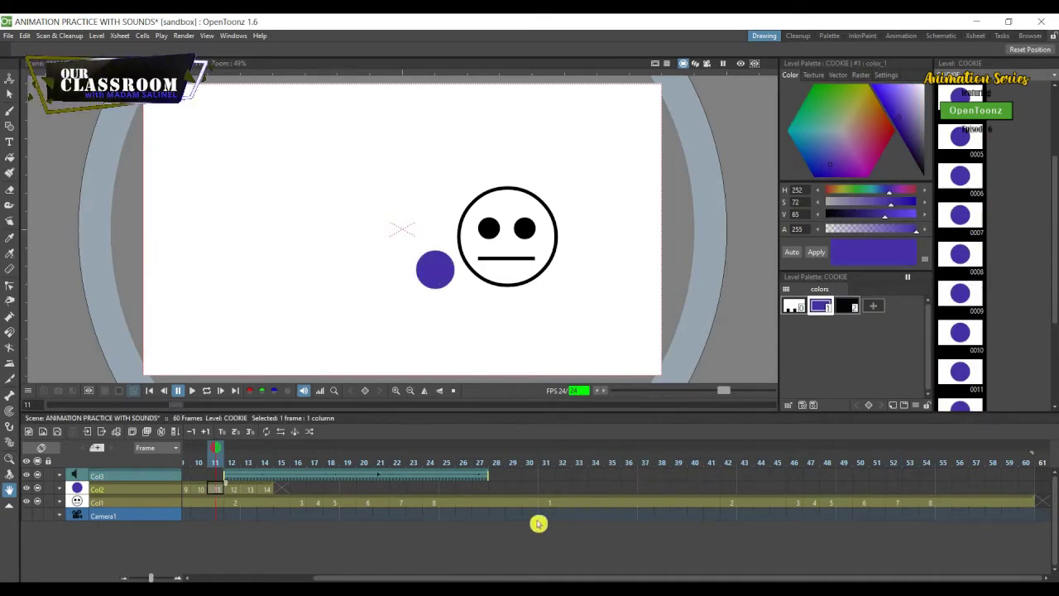
click(715, 475)
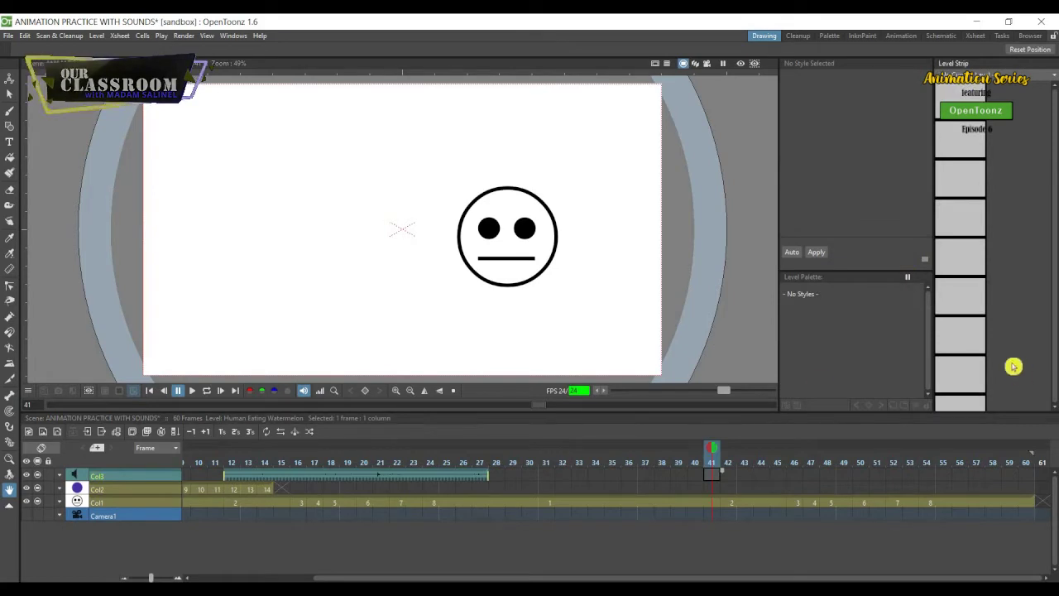
key(Right)
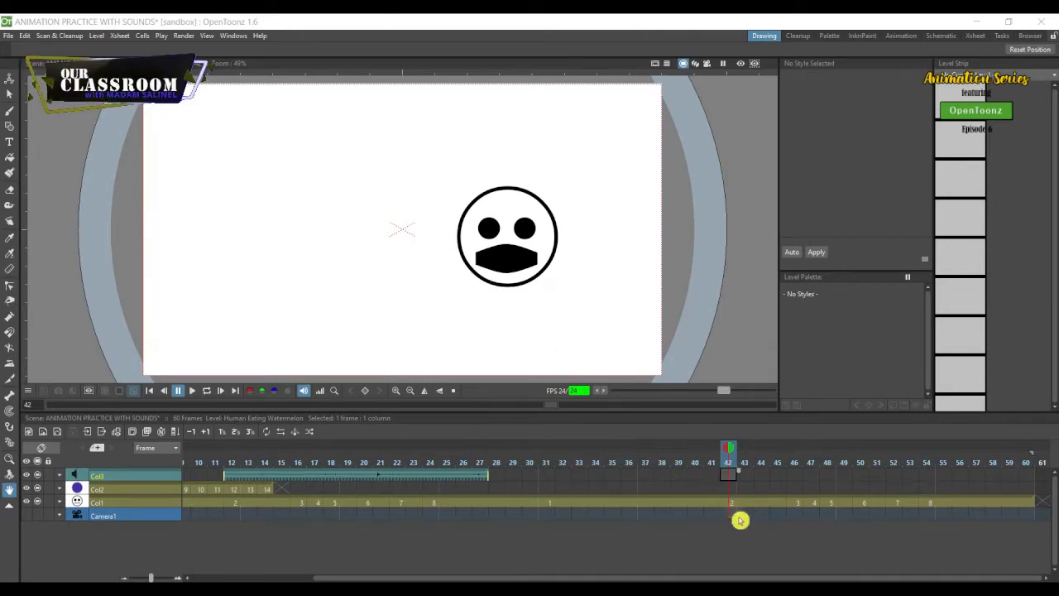
key(Left)
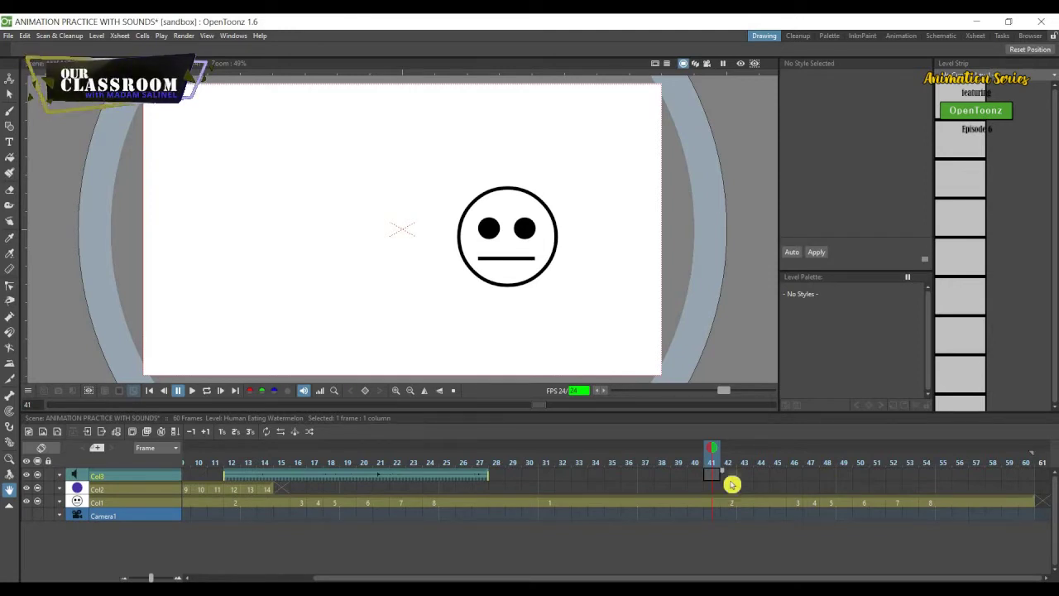
click(733, 477)
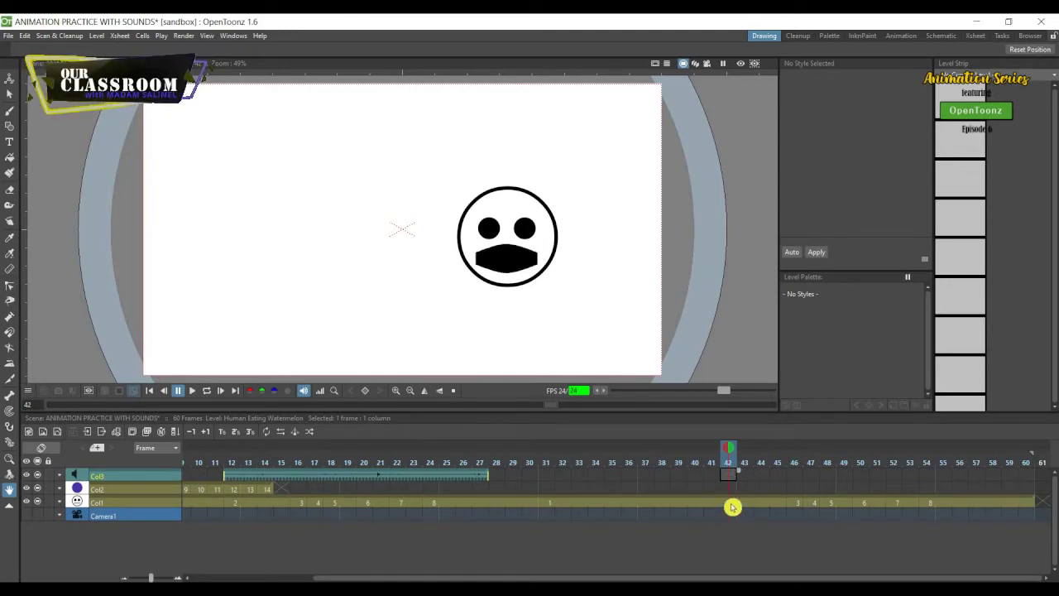
click(732, 502)
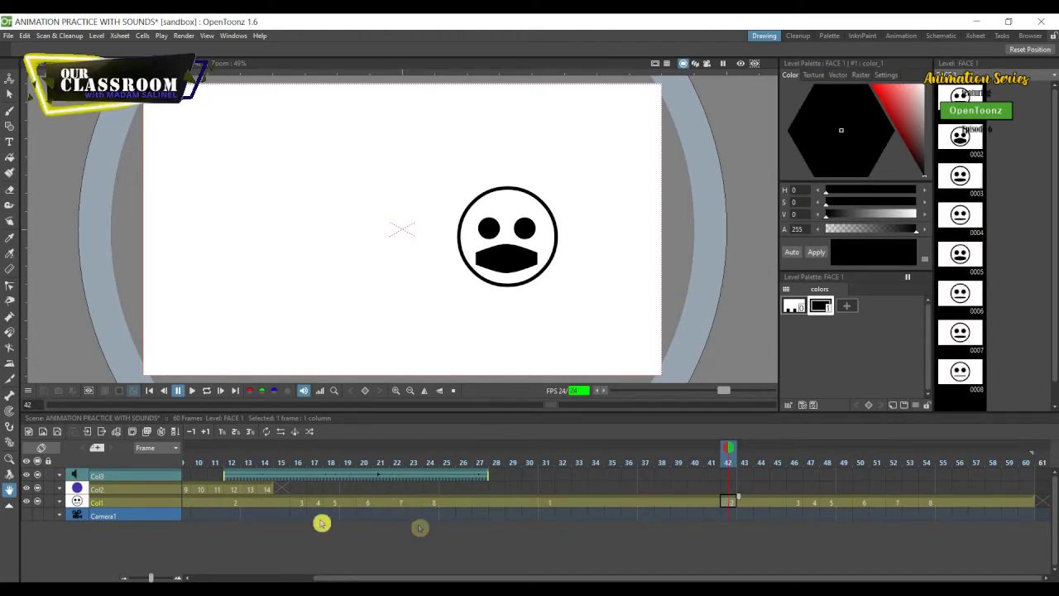
click(813, 503)
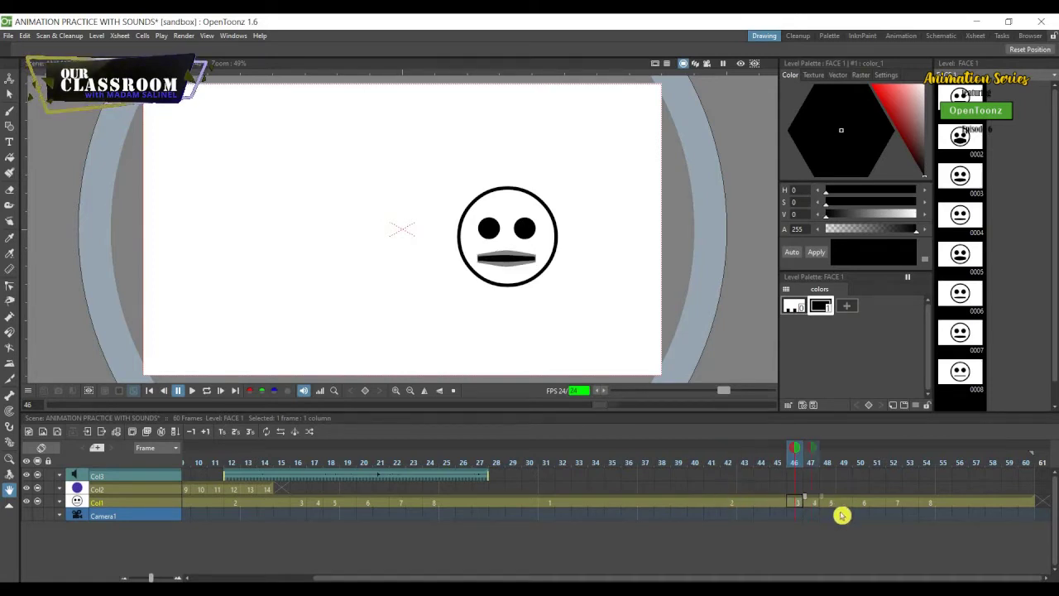
click(860, 502)
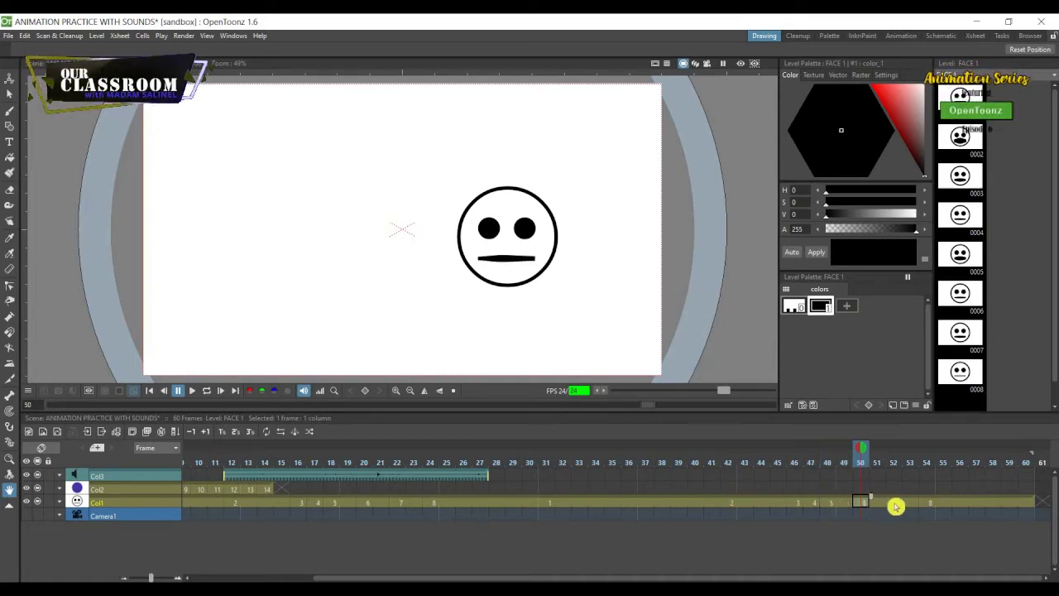
click(732, 502)
click(797, 502)
click(812, 502)
click(829, 502)
click(861, 502)
click(894, 503)
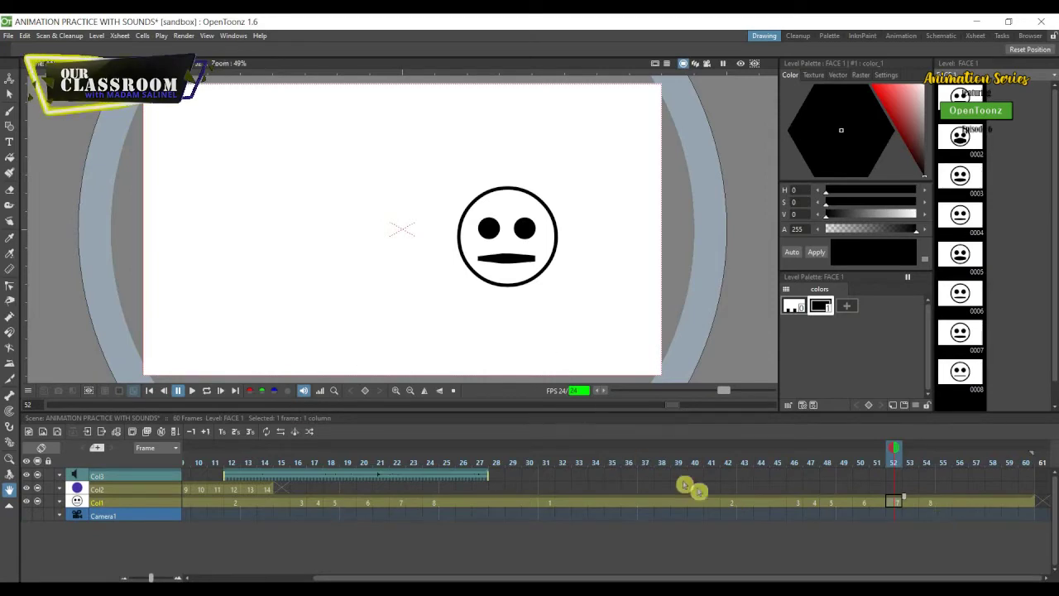
- Record audio from the default input device, synced with the timeline, starting at frame 42 of the sound column Col3
click(730, 504)
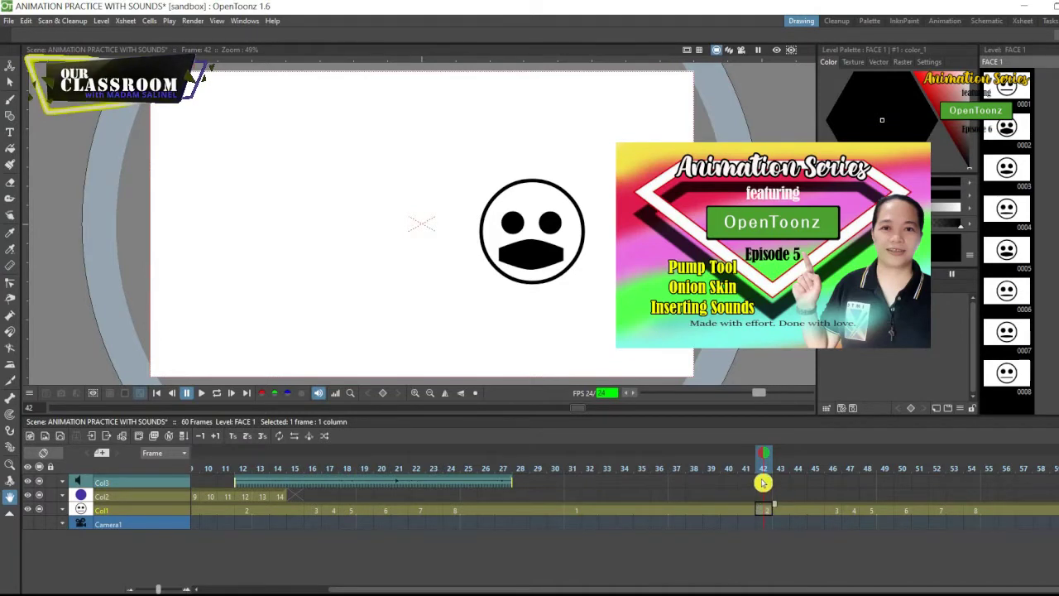
click(763, 483)
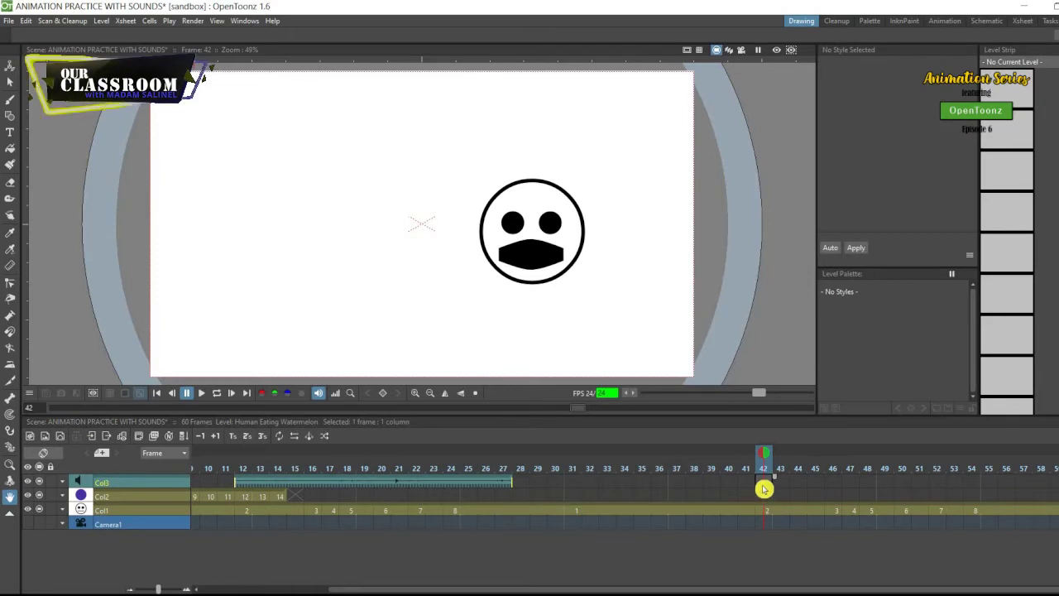
click(239, 23)
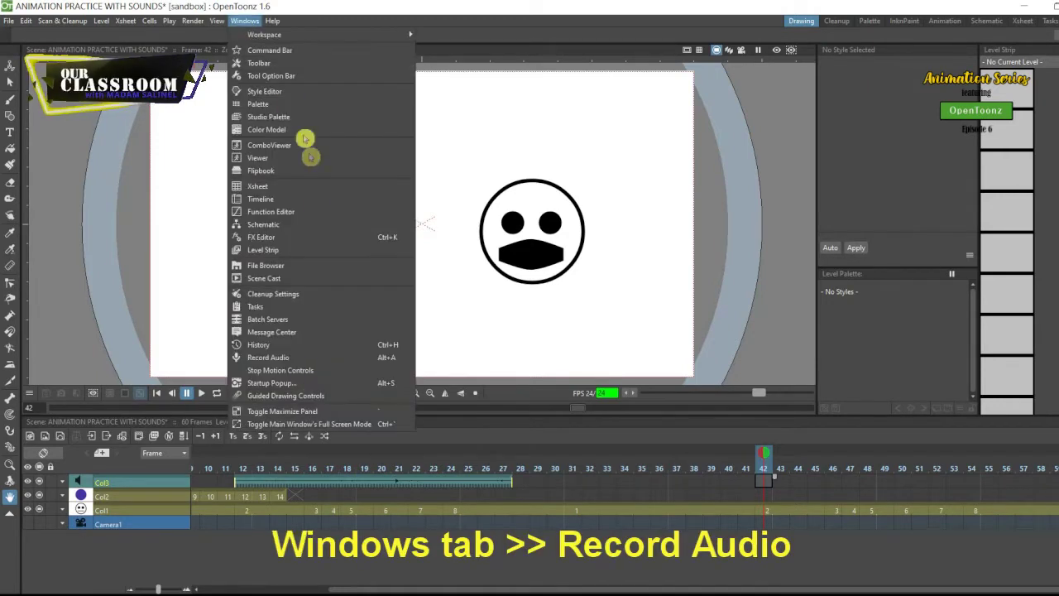
click(255, 358)
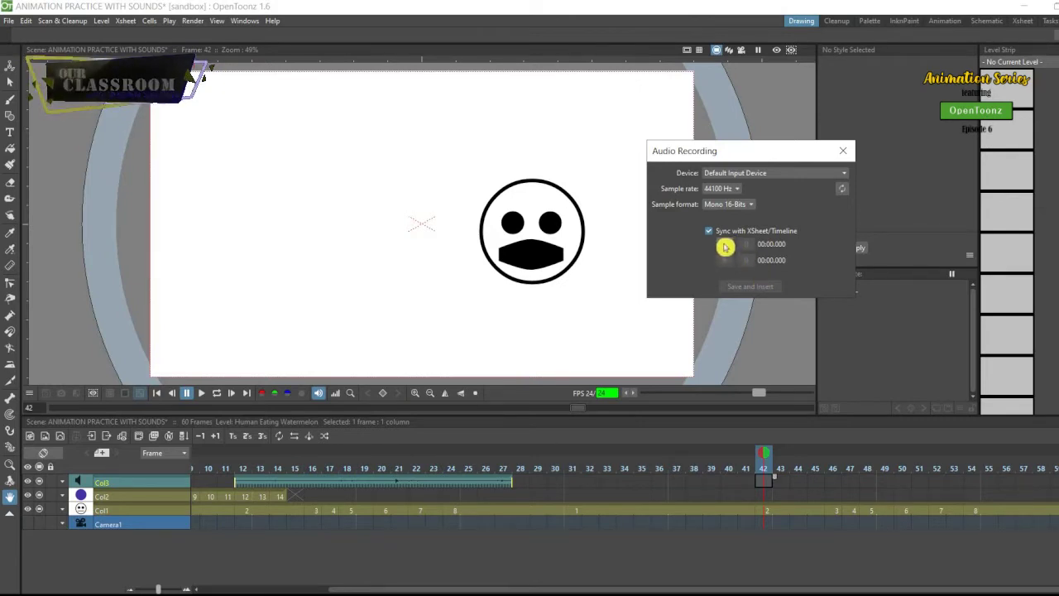
click(725, 246)
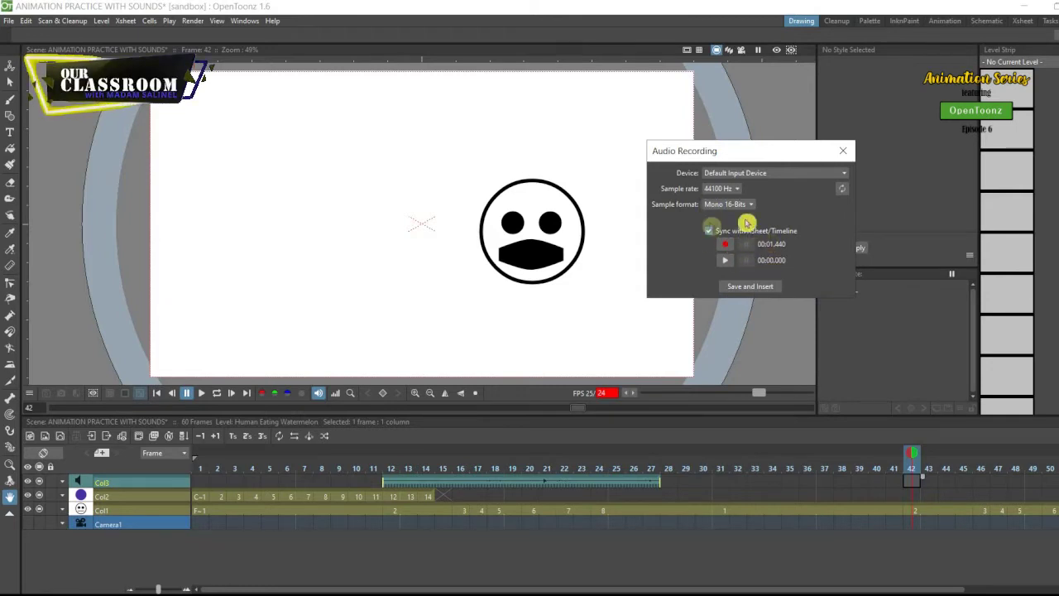
- Save the recording and insert it into the timeline, check its extent, and close the audio recording dialog
click(735, 293)
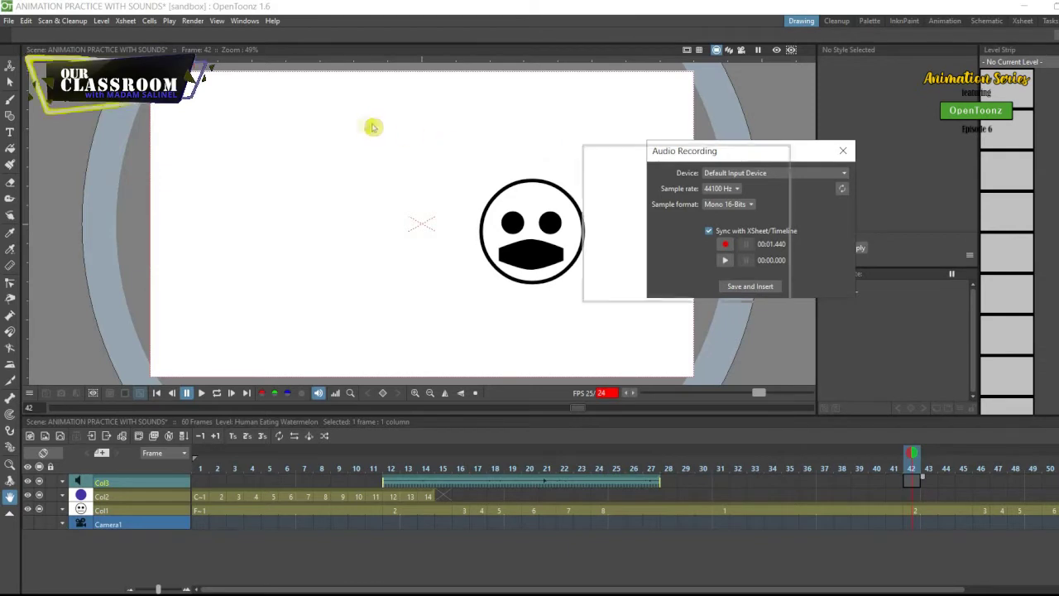
drag(342, 143, 314, 140)
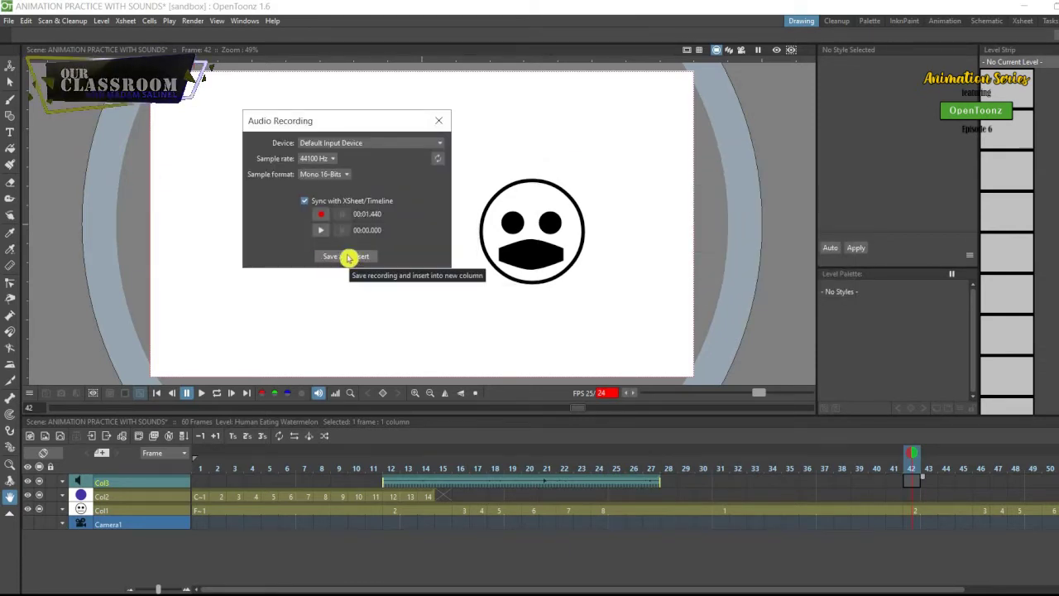
click(348, 257)
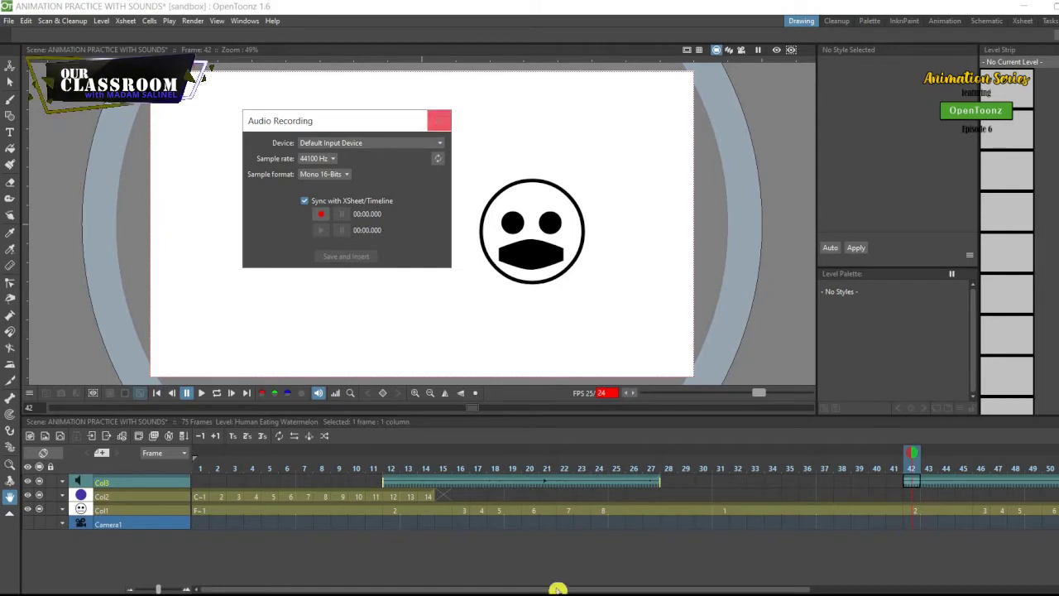
drag(565, 589, 850, 491)
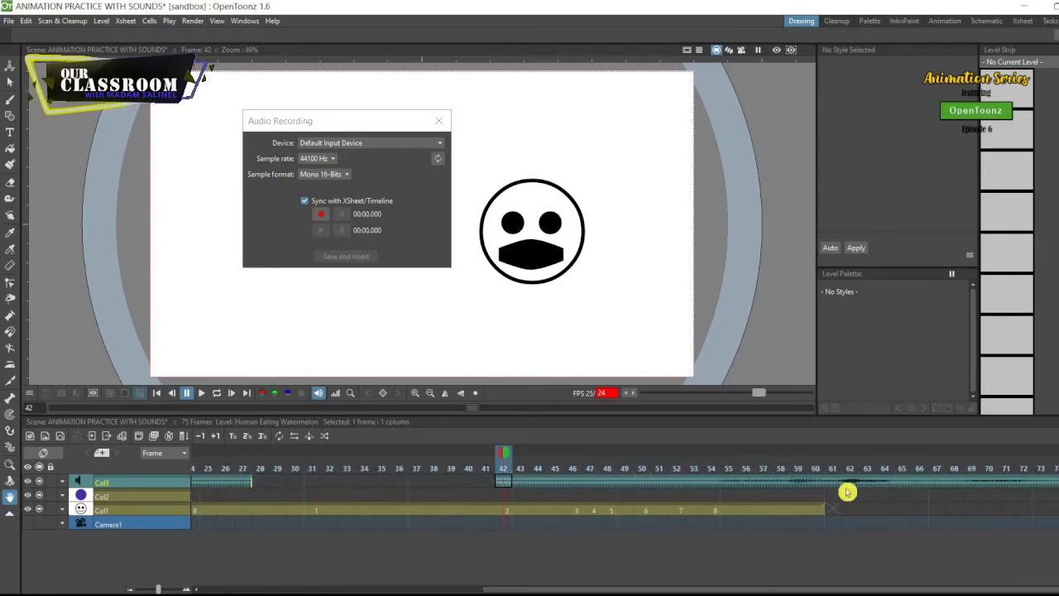
click(438, 121)
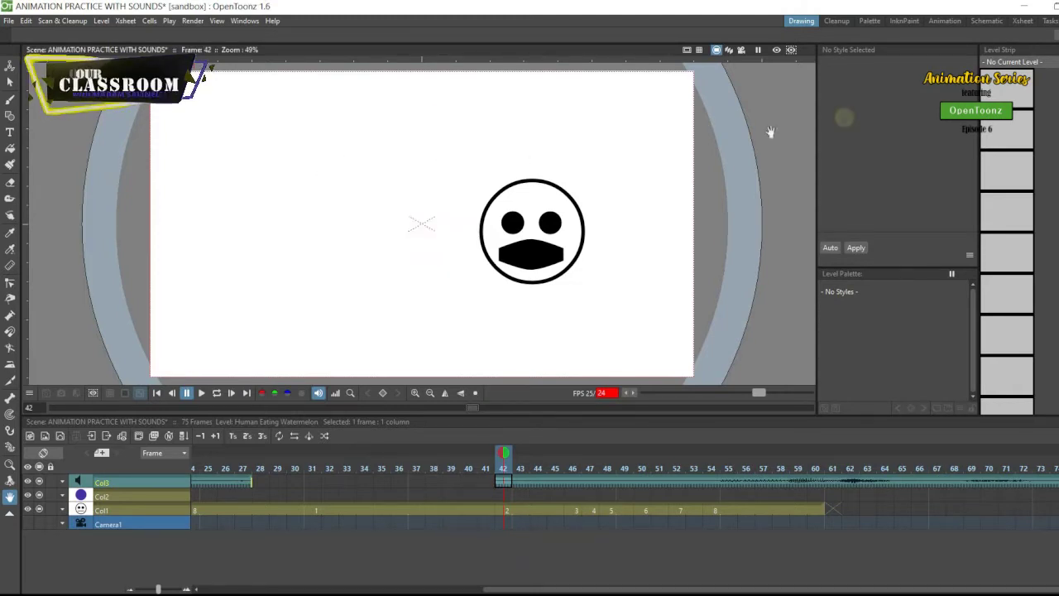
- Switch to the Xsheet workspace and select frame 53 in the sound column, just before the recorded waveform begins
click(1023, 25)
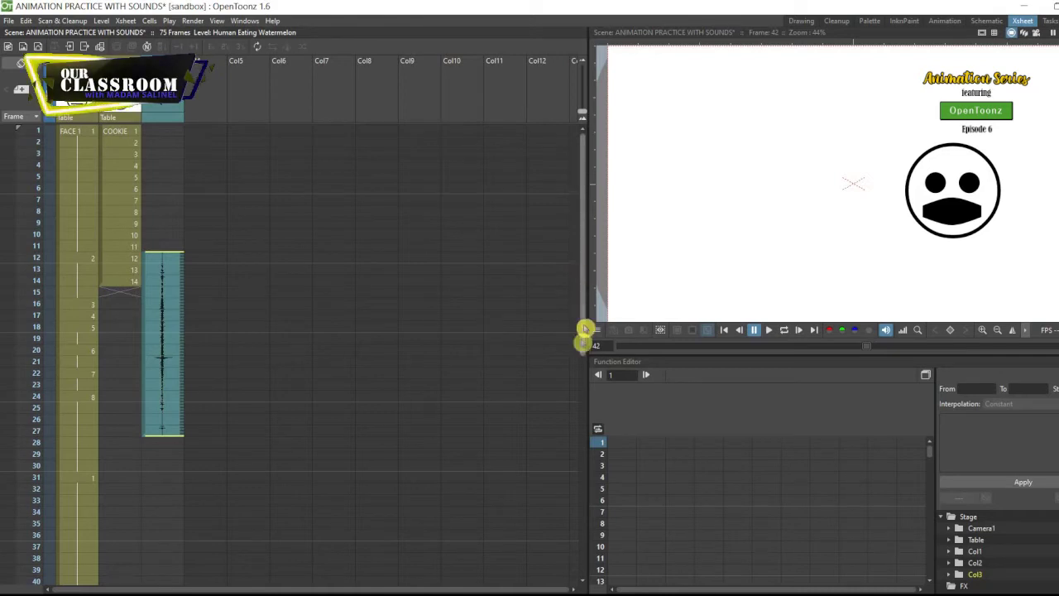
drag(587, 326, 566, 412)
scroll(565, 412, down, 10)
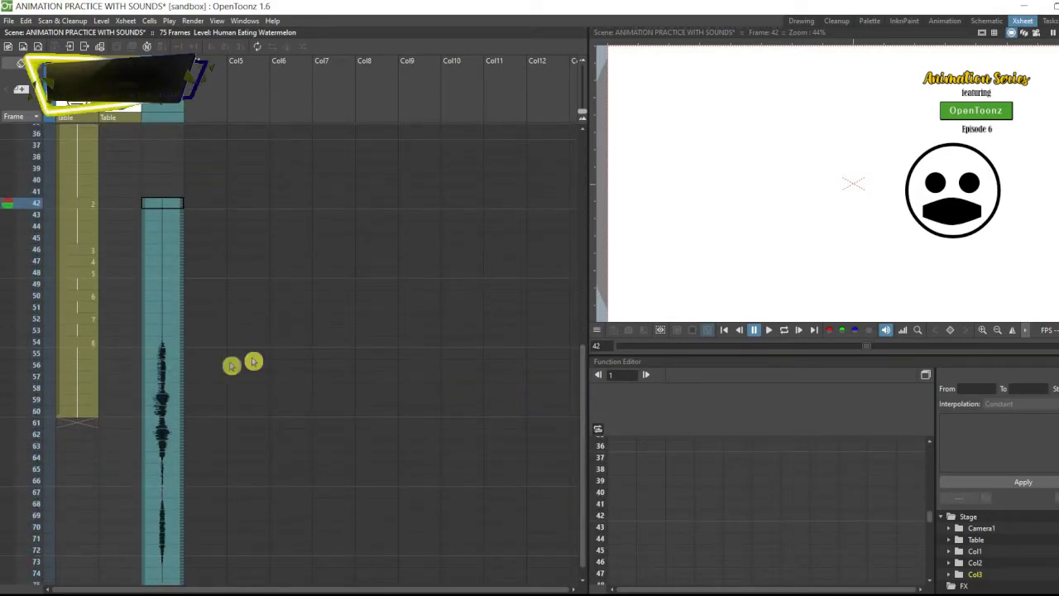
click(166, 331)
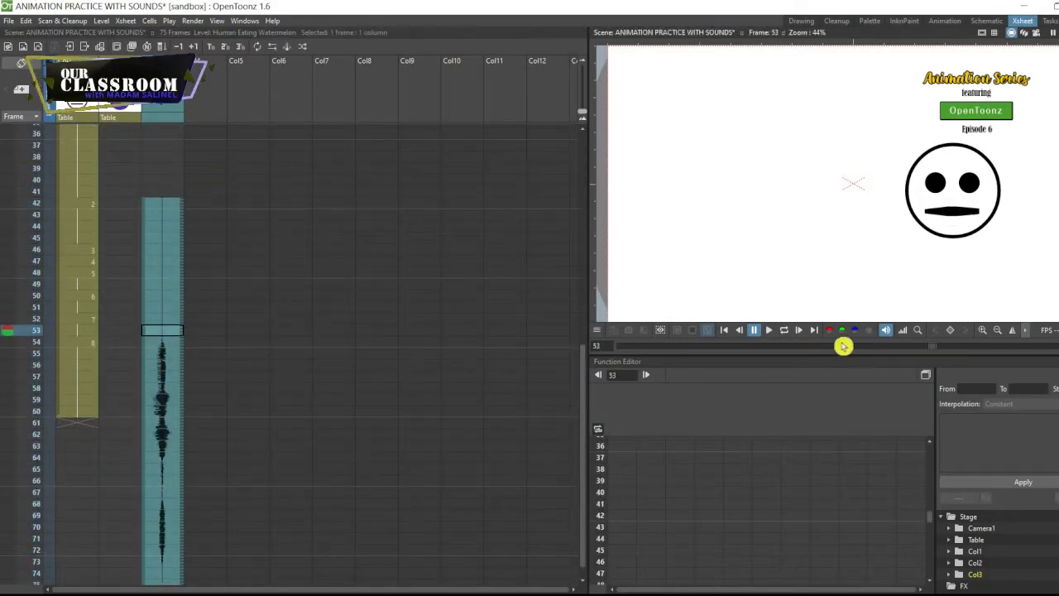
- Play back the recorded sound and delete its silent frames 42 to 53 in the sound column Col3
click(766, 331)
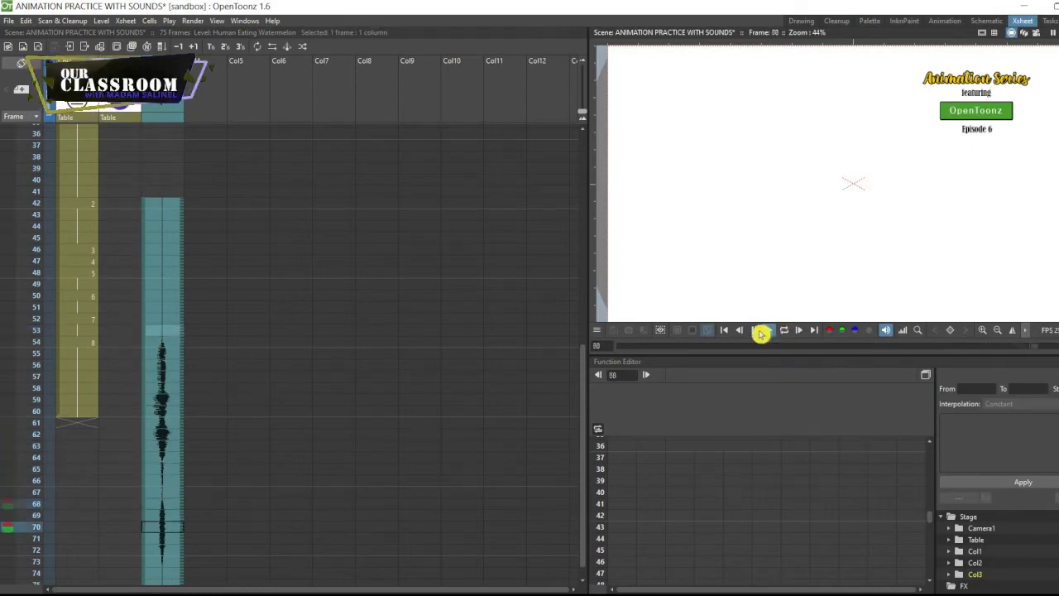
click(721, 331)
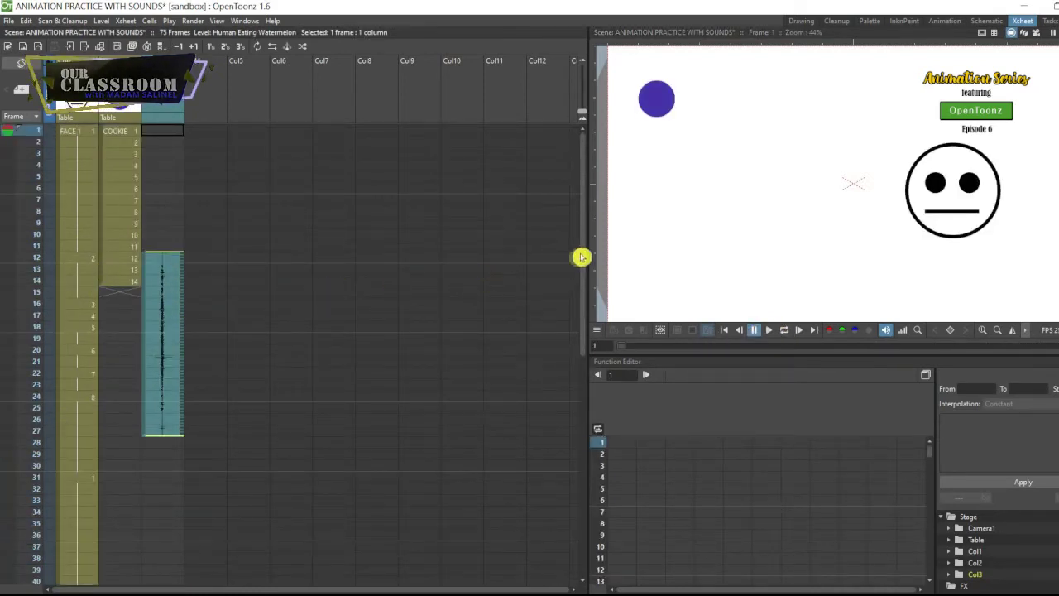
drag(586, 274, 571, 497)
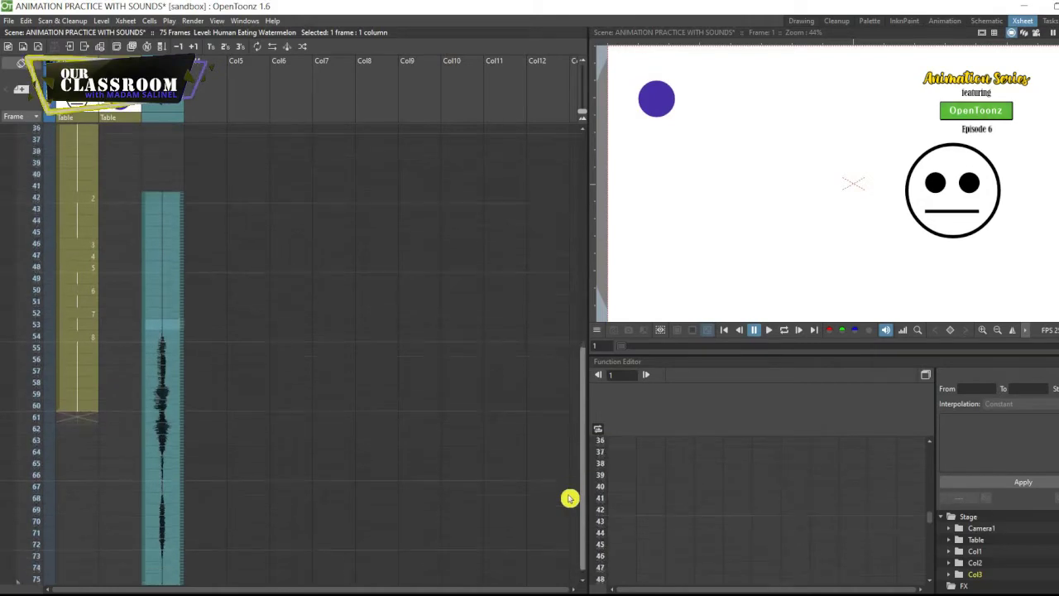
click(162, 189)
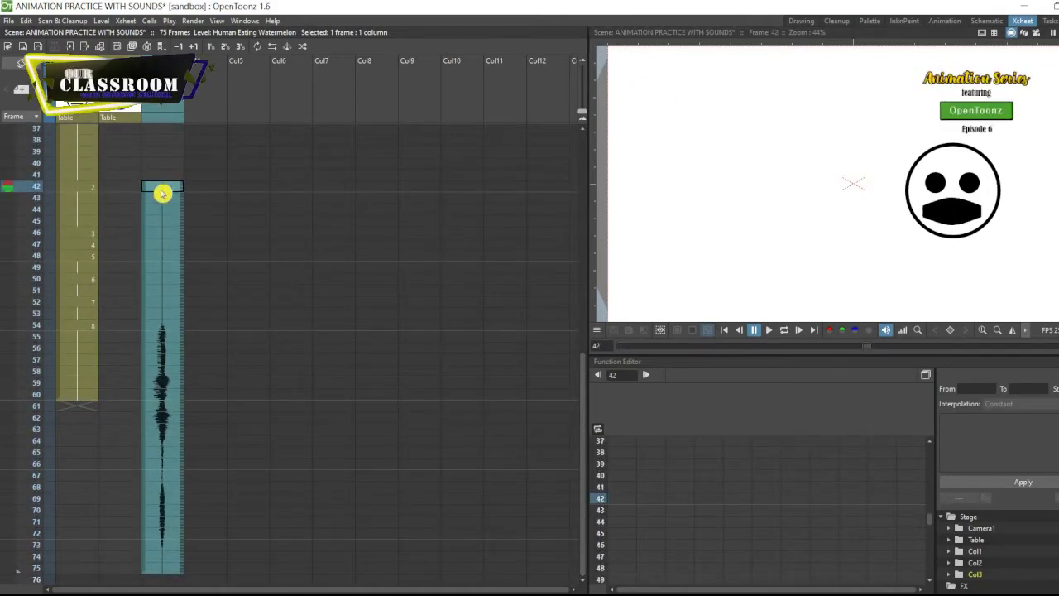
drag(166, 187, 170, 317)
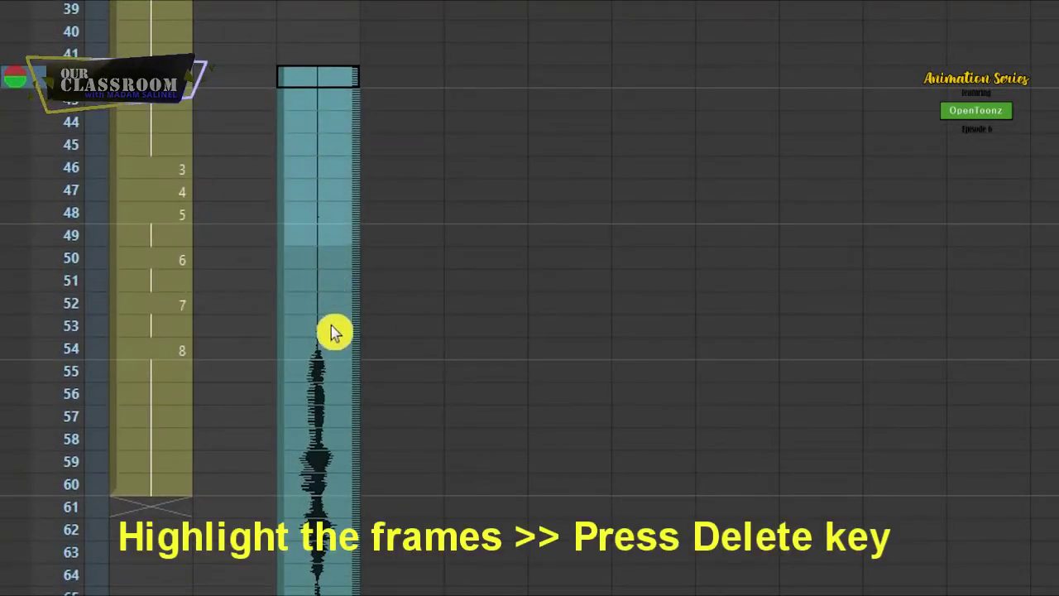
drag(331, 331, 331, 337)
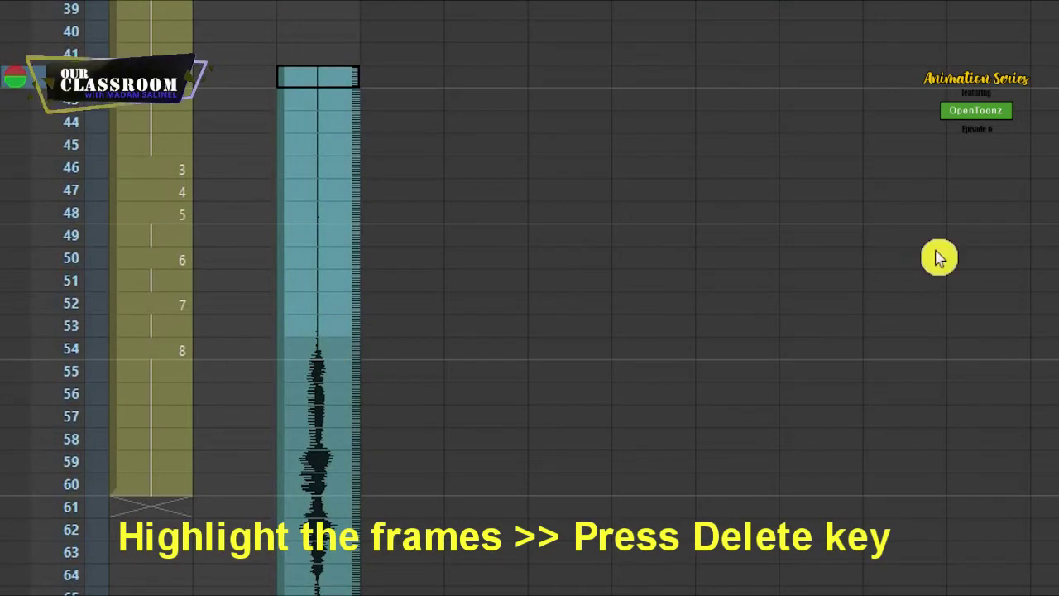
key(Delete)
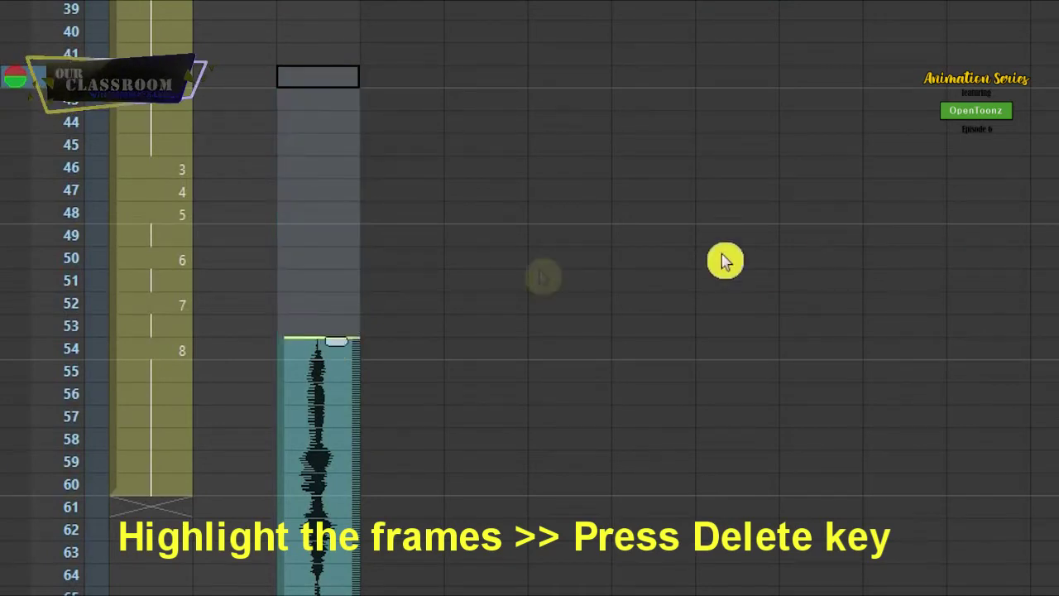
- Move the trimmed sound block in Col3 to start at frame 42, aligned with the face's open-mouth drawing 2
click(281, 416)
drag(282, 416, 287, 401)
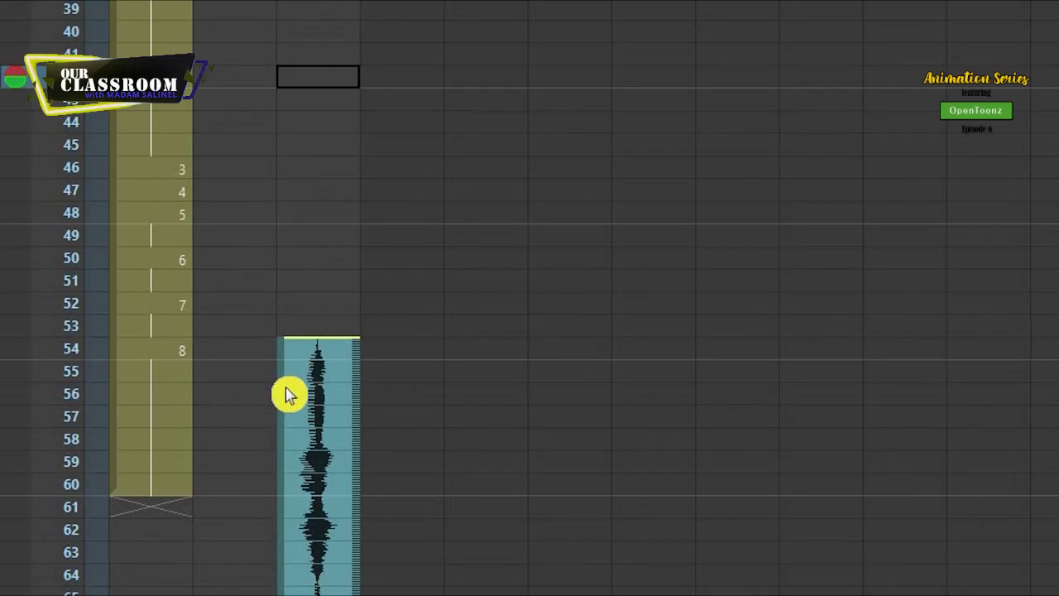
click(285, 392)
drag(285, 387, 299, 99)
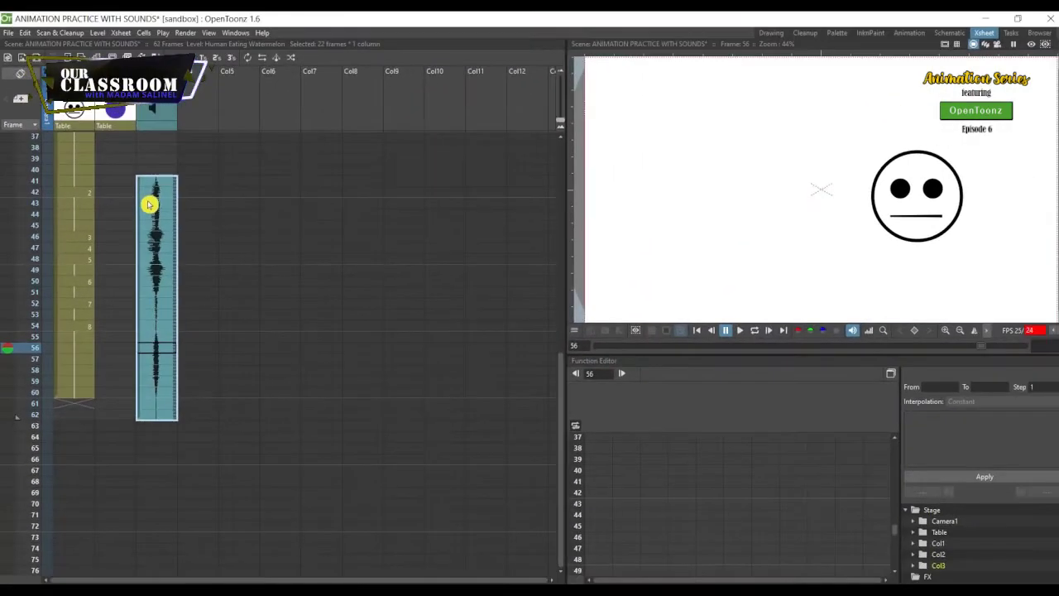
click(80, 194)
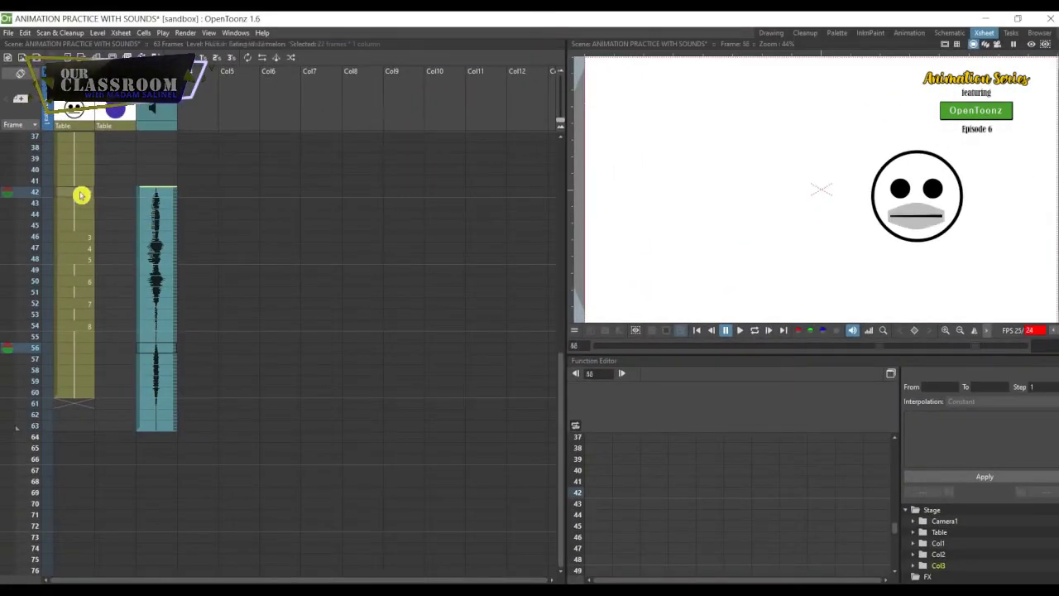
click(138, 197)
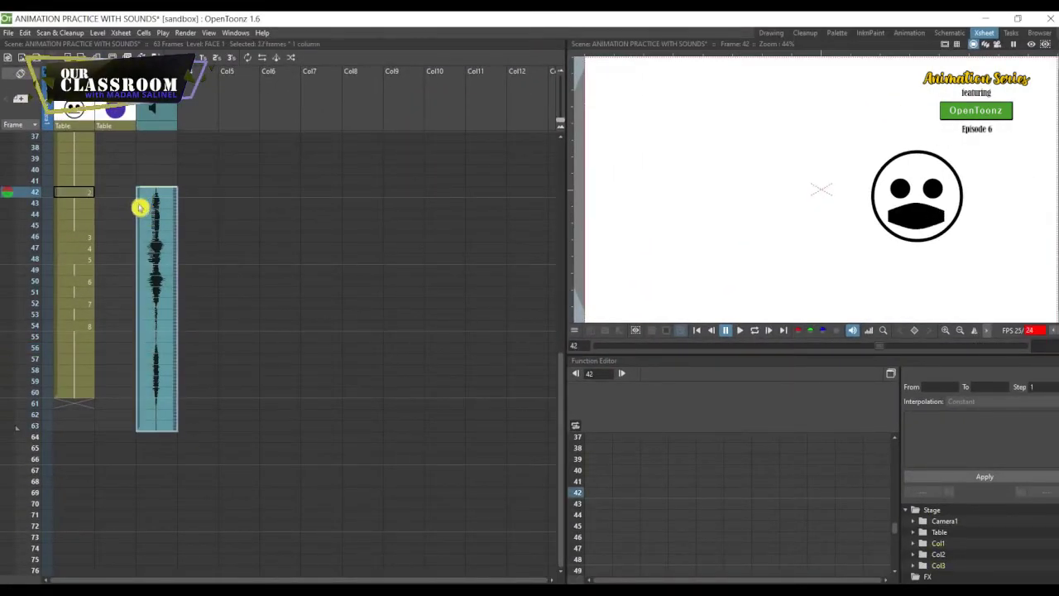
click(71, 195)
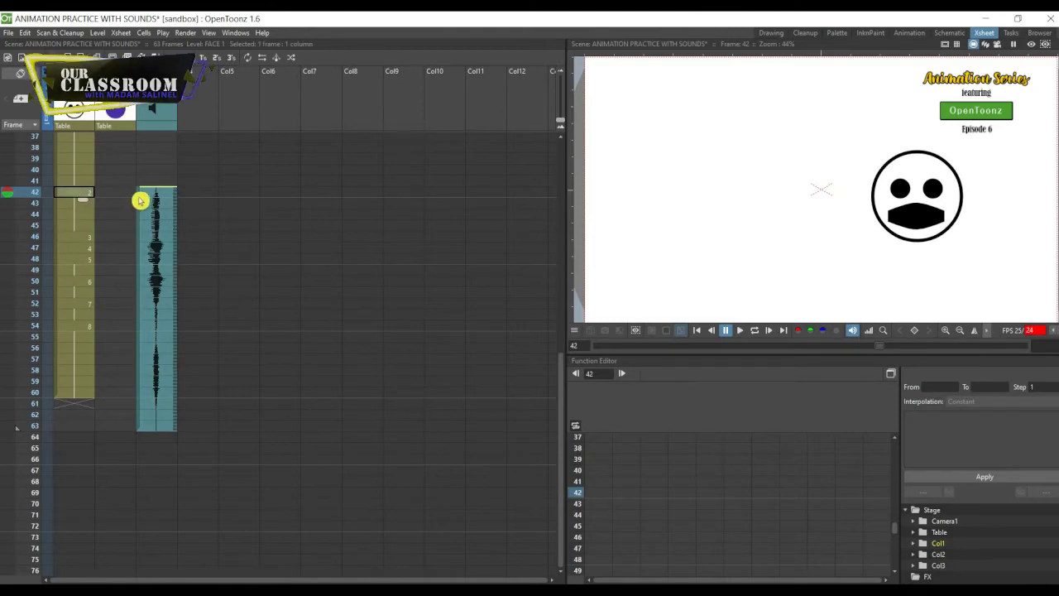
click(140, 200)
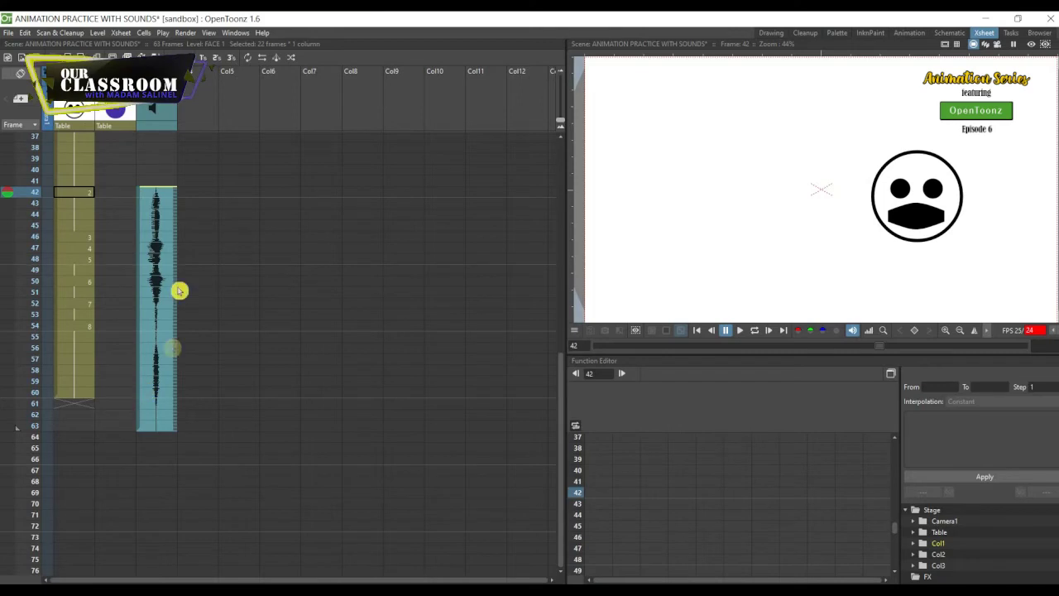
- Play the scene from frame 41 and delete the surplus end of the recorded sound from frame 62 onward
click(79, 180)
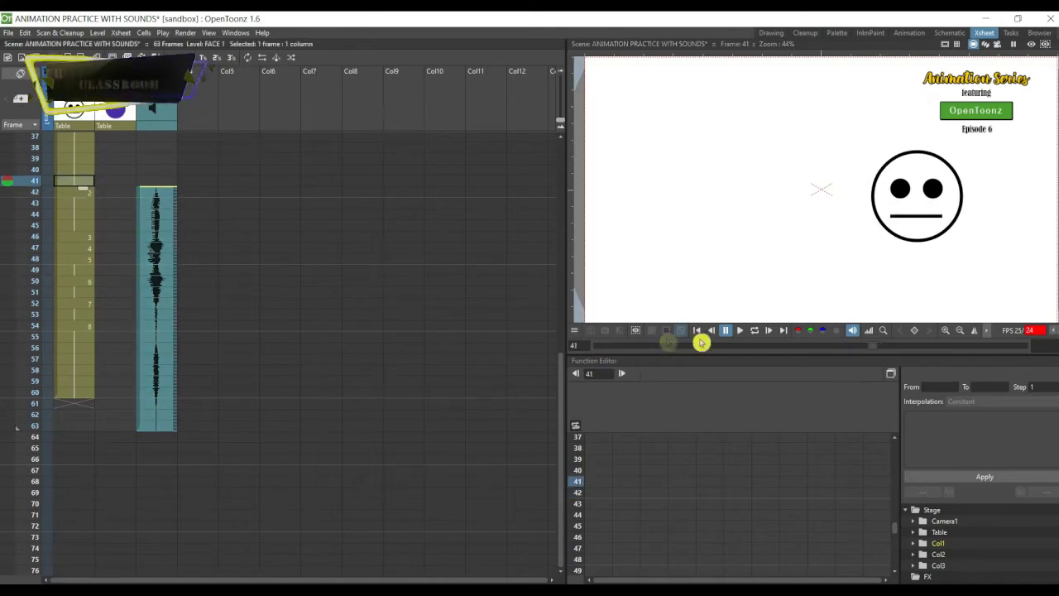
click(741, 332)
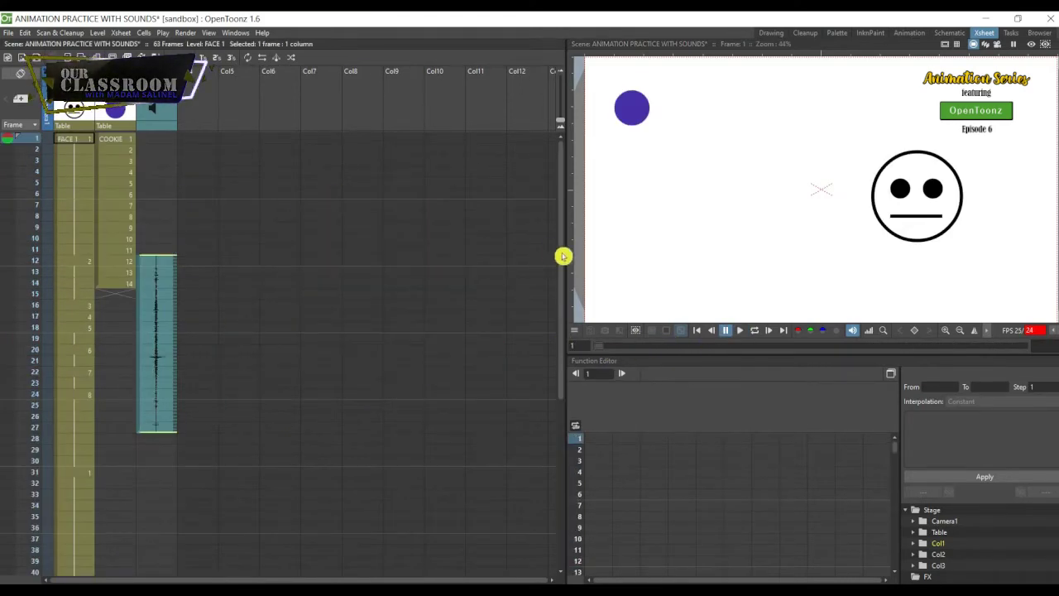
drag(563, 291, 335, 495)
click(154, 548)
shift+click(153, 571)
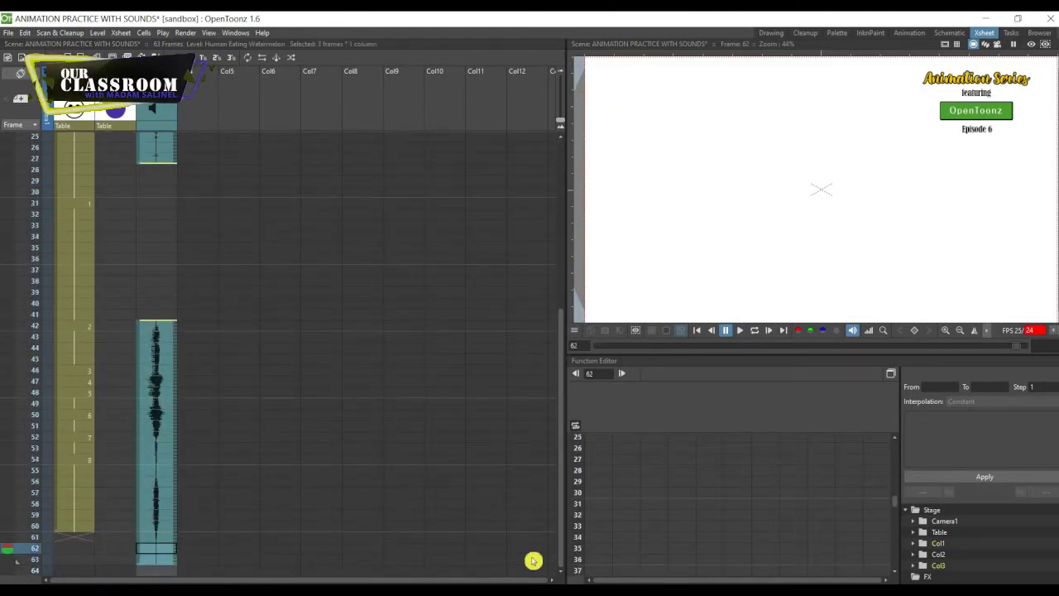
key(Delete)
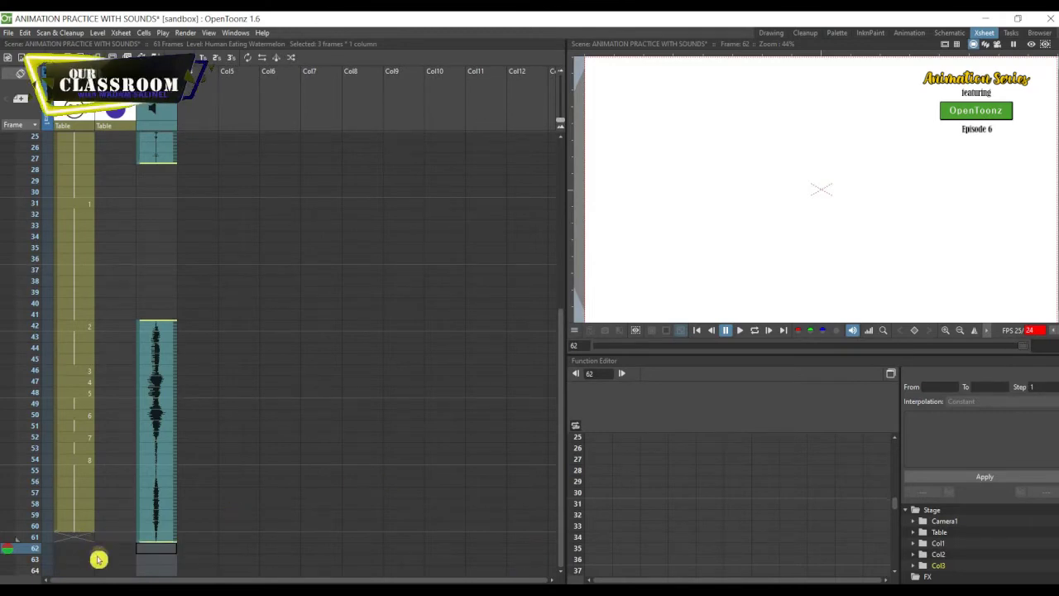
- Extend the last face drawing in Col1 to frame 61 and play the scene in a loop to check the sound sync
click(84, 530)
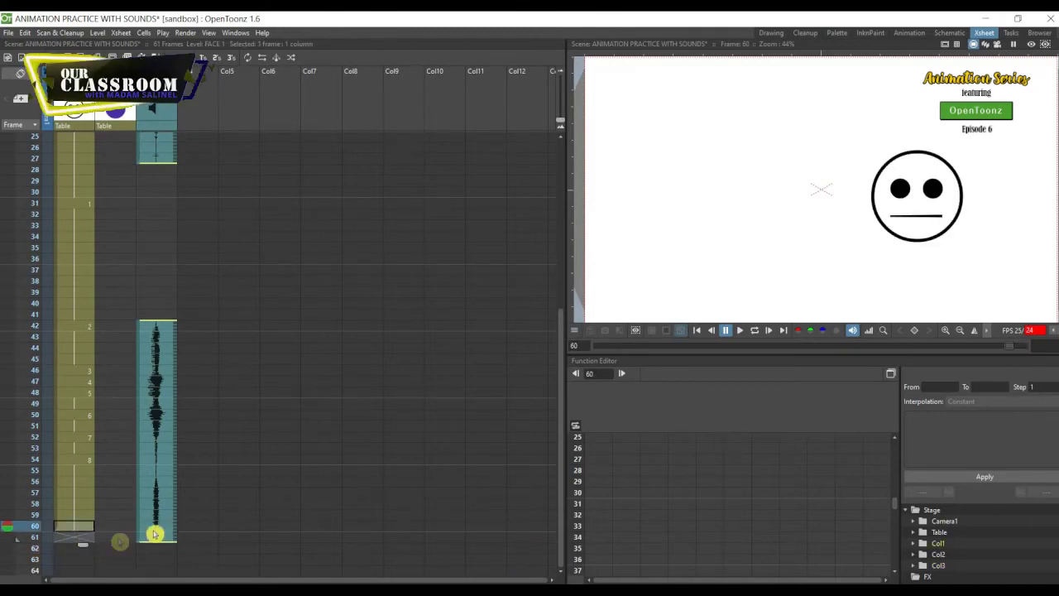
shift+click(86, 539)
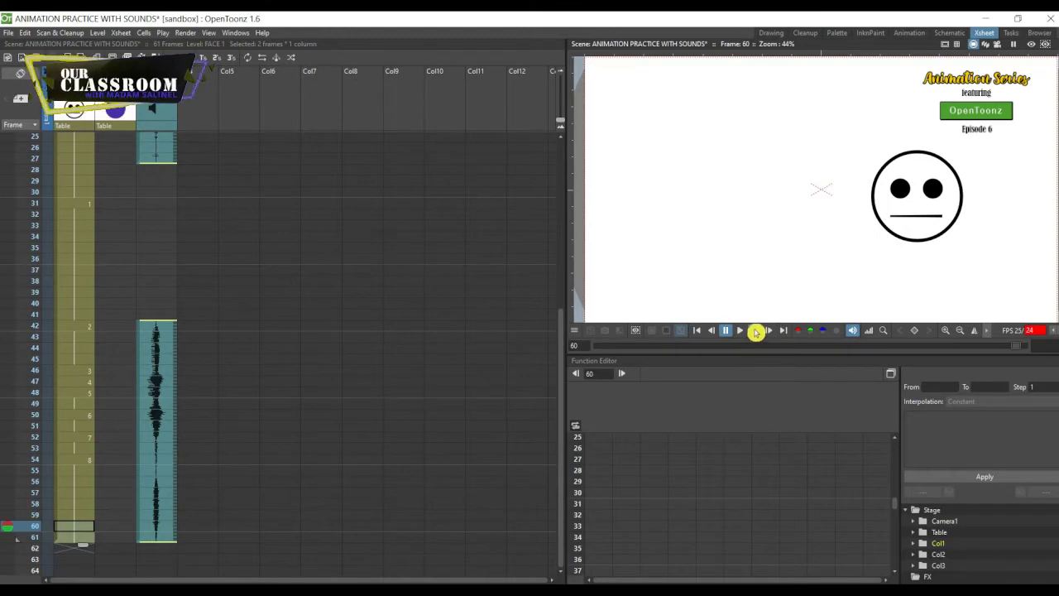
click(61, 258)
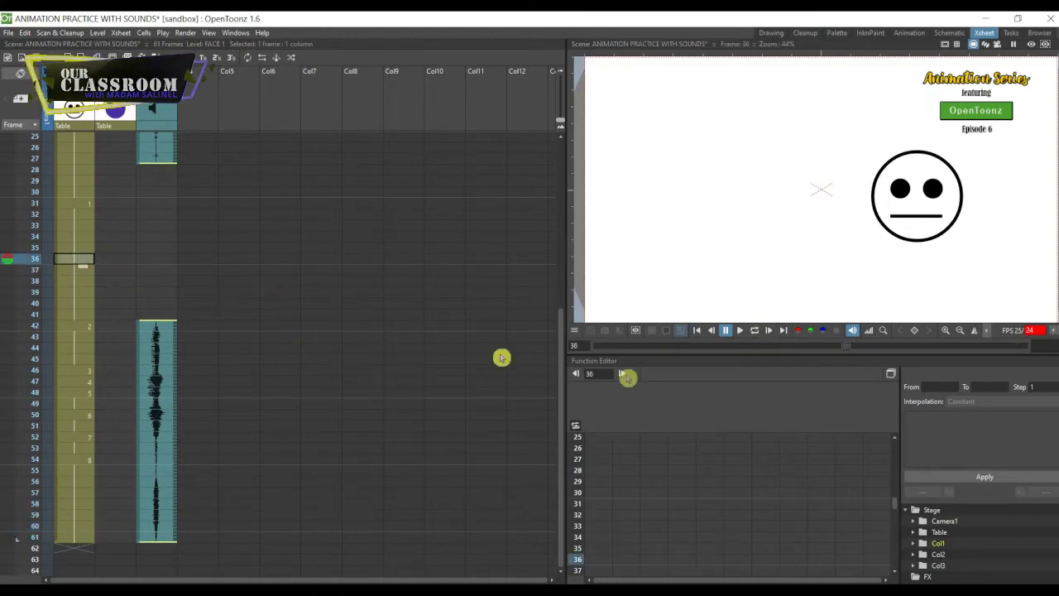
click(757, 334)
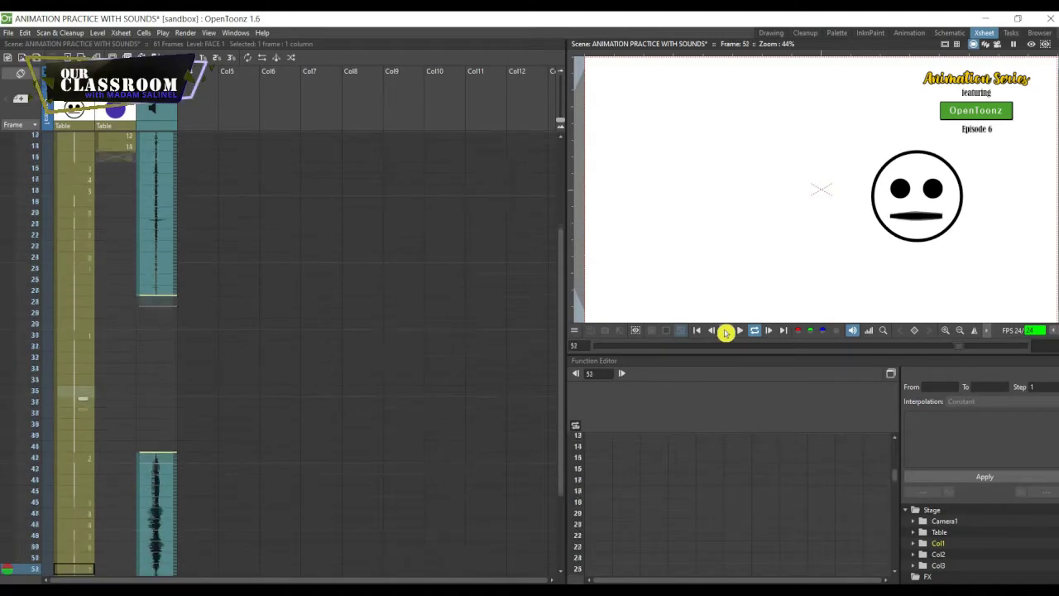
click(726, 332)
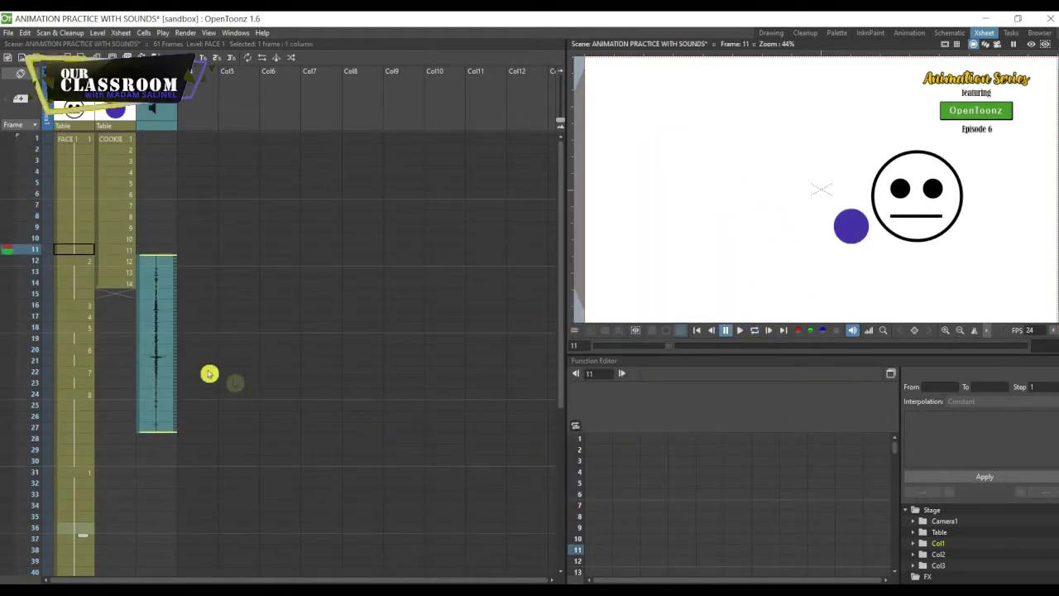
scroll(159, 413, down, 4)
scroll(159, 413, down, 6)
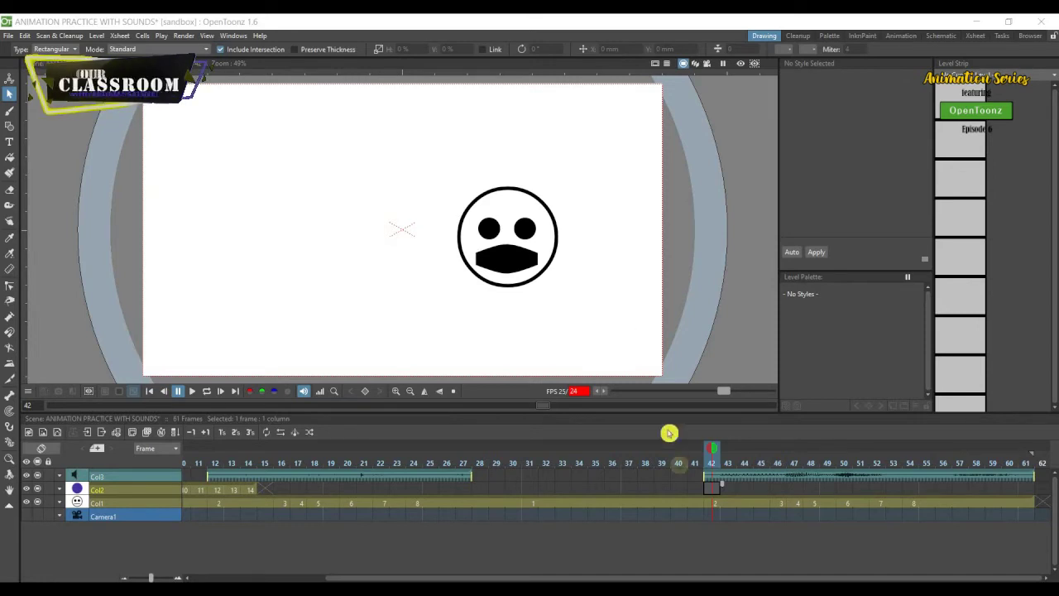
- Create a new Toonz vector level named "TEXT D" at frame 42, above the sound column
click(715, 502)
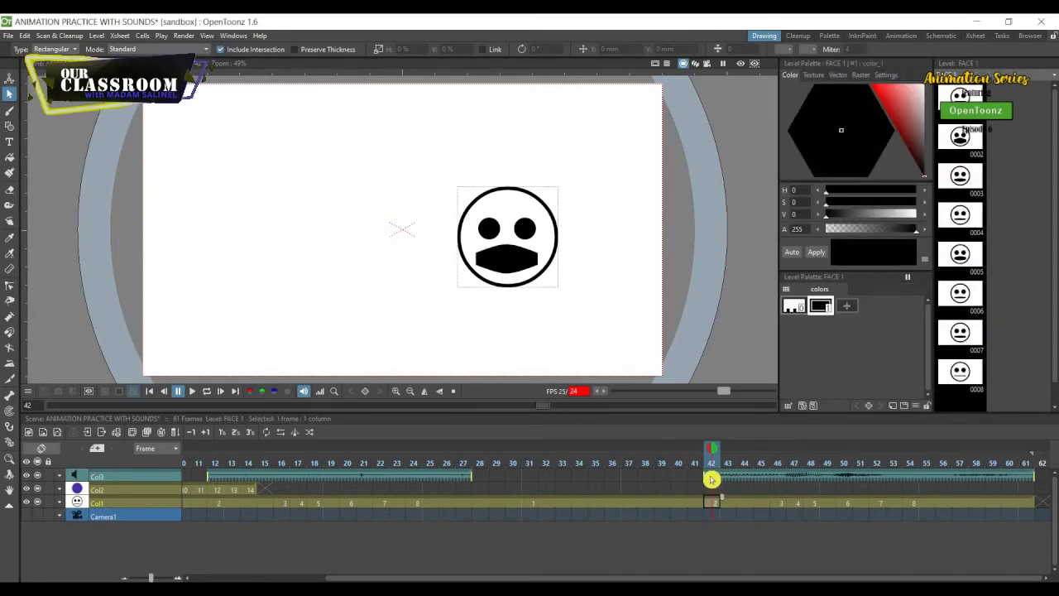
click(711, 476)
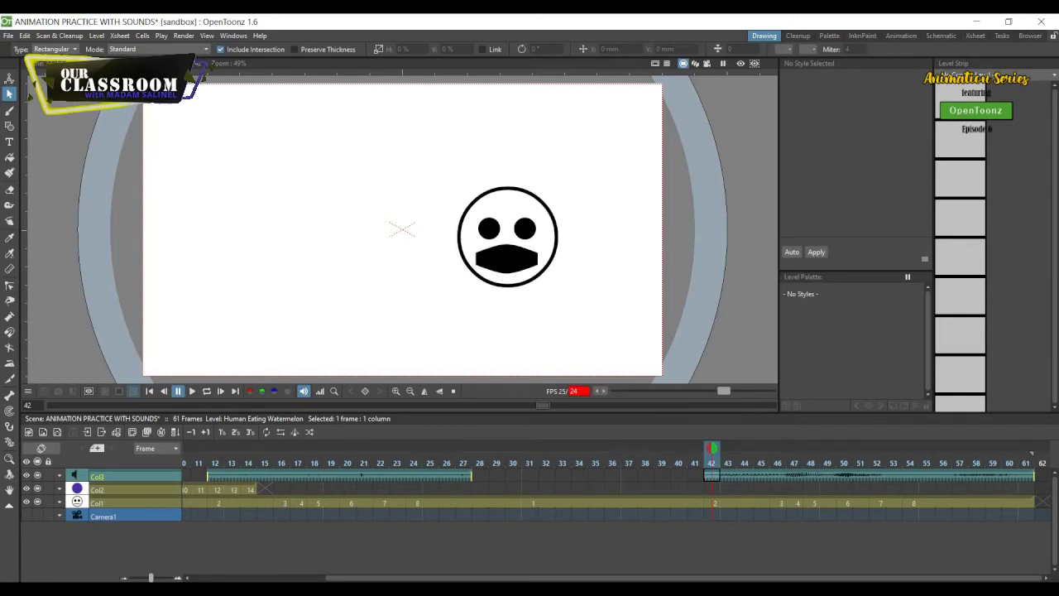
click(96, 37)
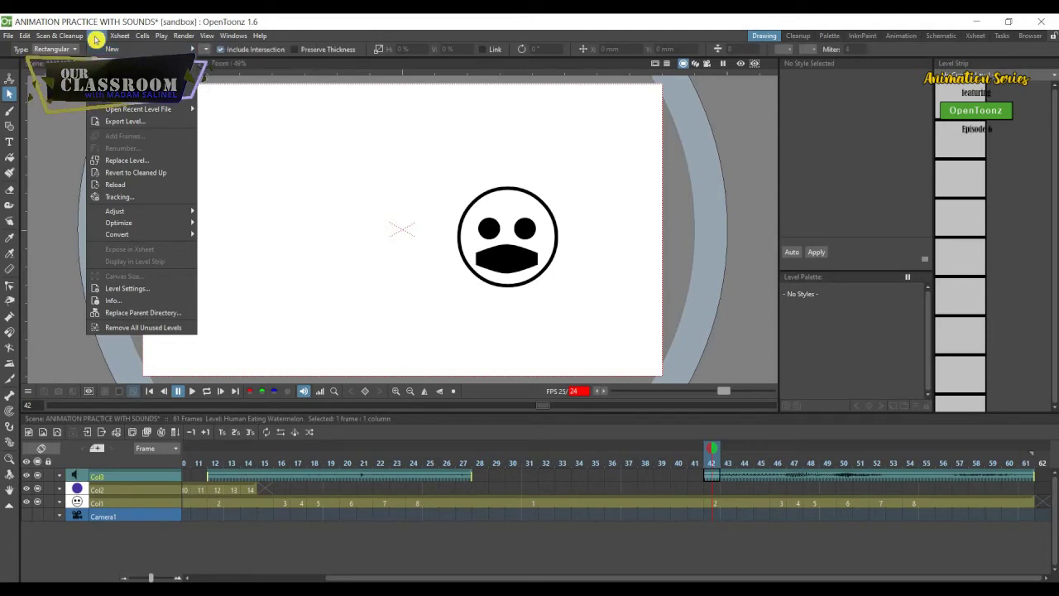
mouse_move(118, 51)
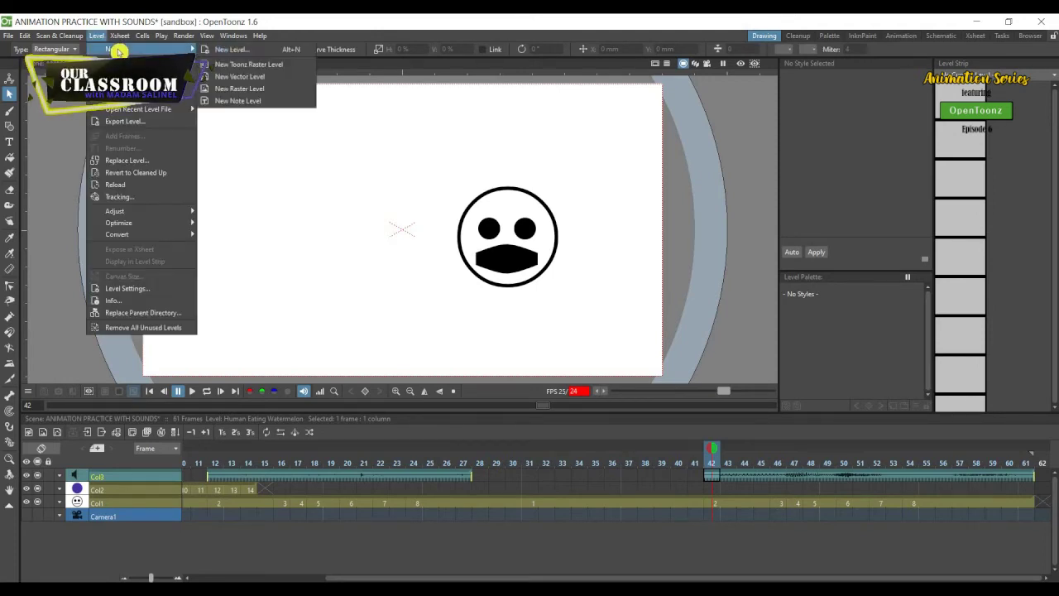
click(270, 81)
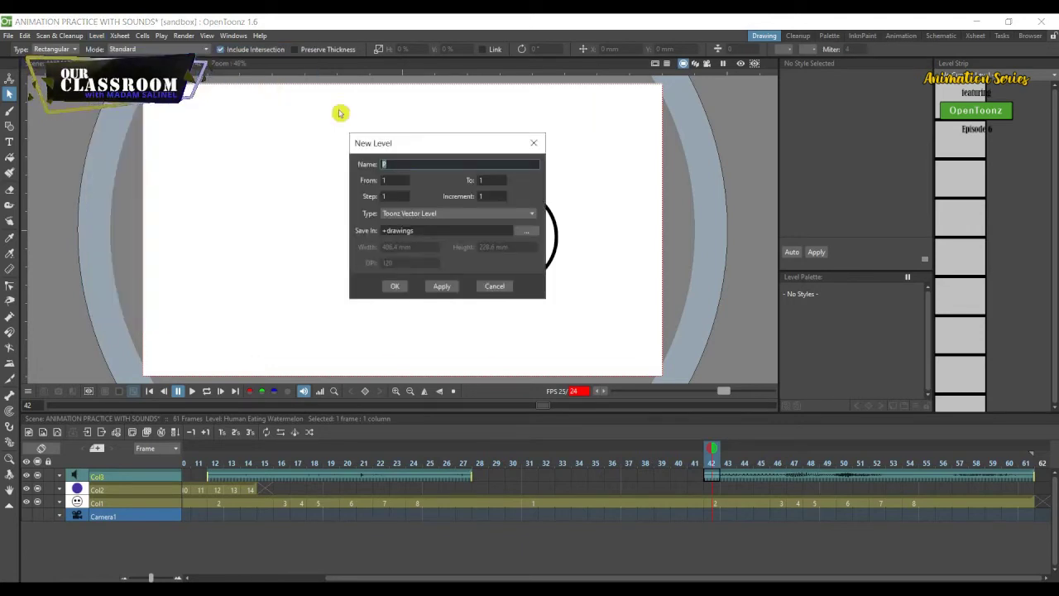
drag(418, 147, 281, 151)
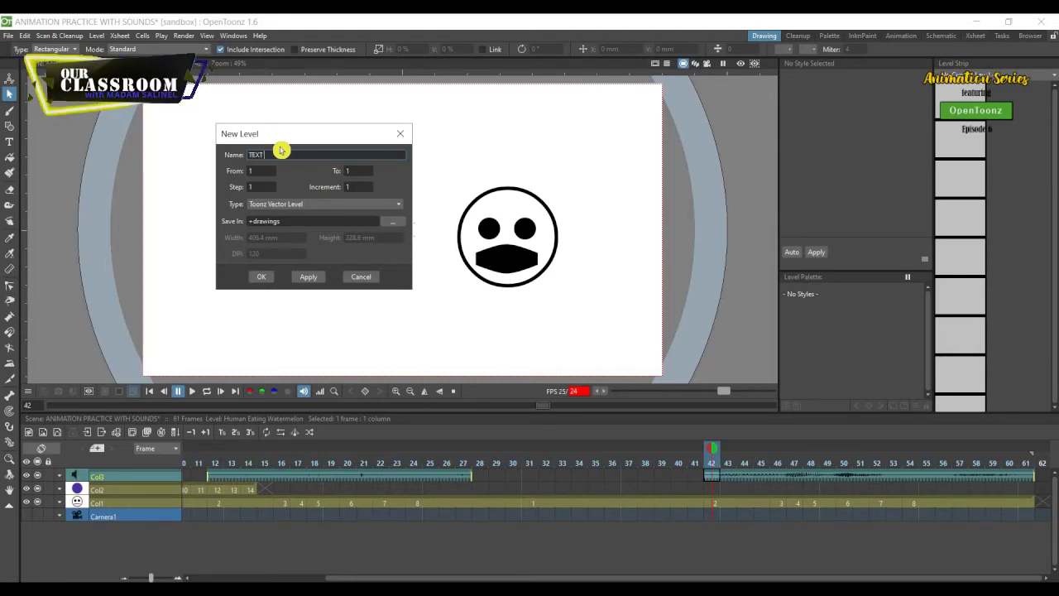
key(BackSpace)
text(D)
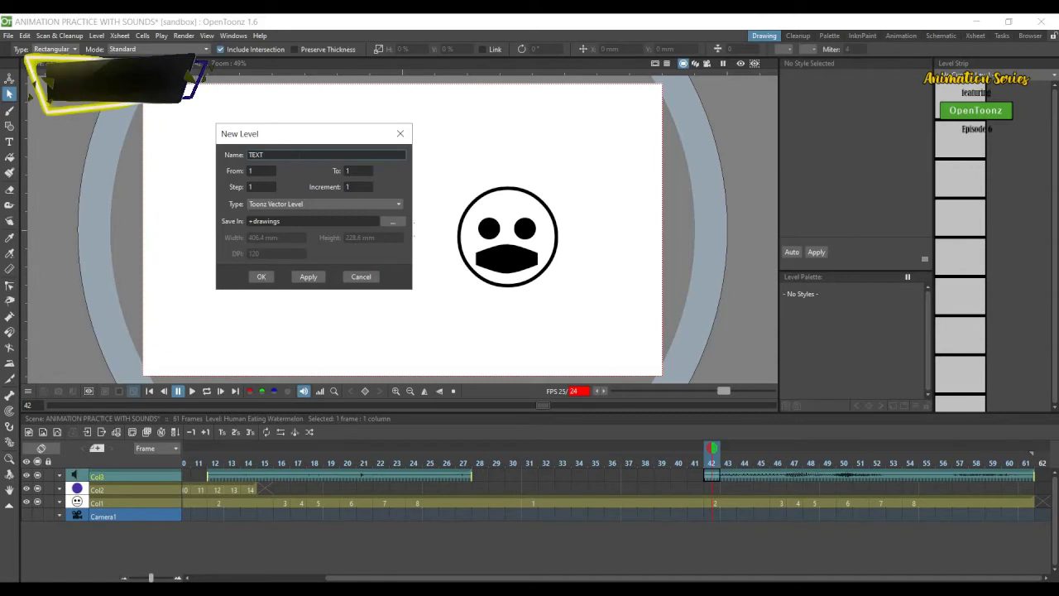
click(260, 278)
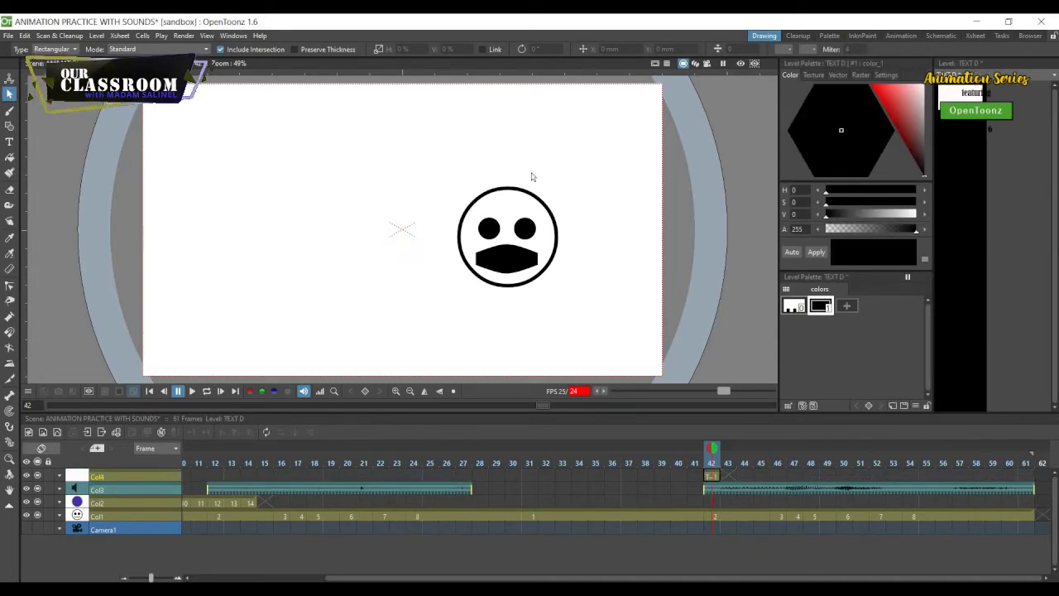
- Activate the Type tool on the TEXT D drawing at frame 42 and set its font to Kids On The Moon
click(712, 477)
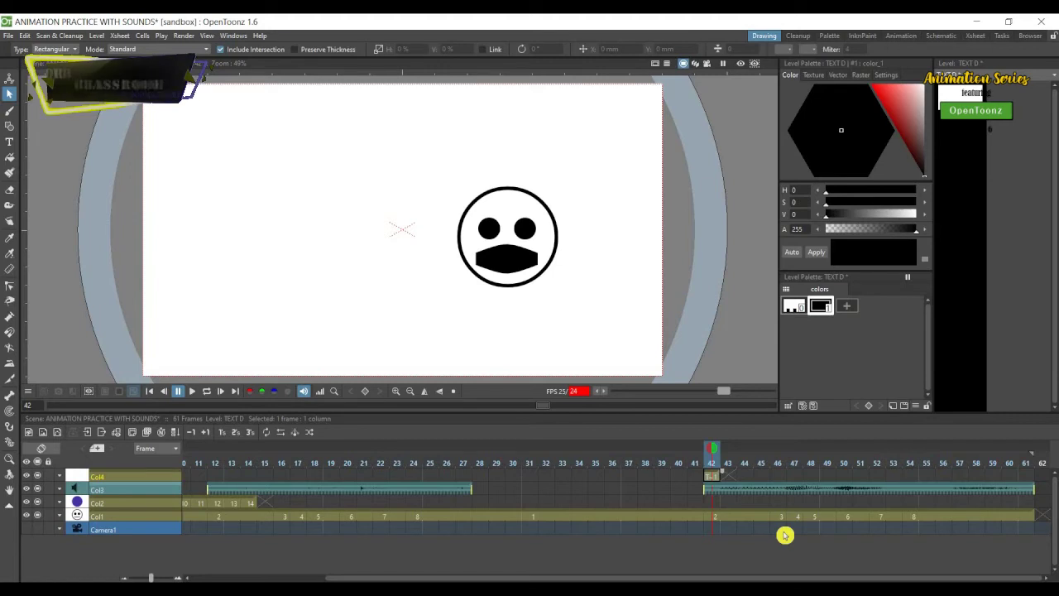
click(10, 142)
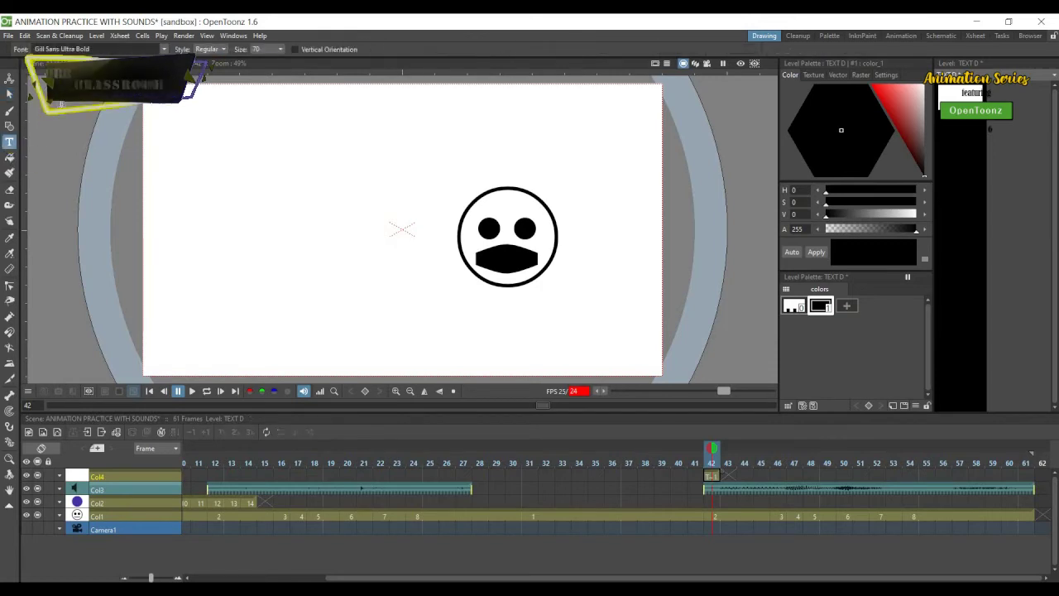
click(164, 49)
scroll(133, 137, down, 2)
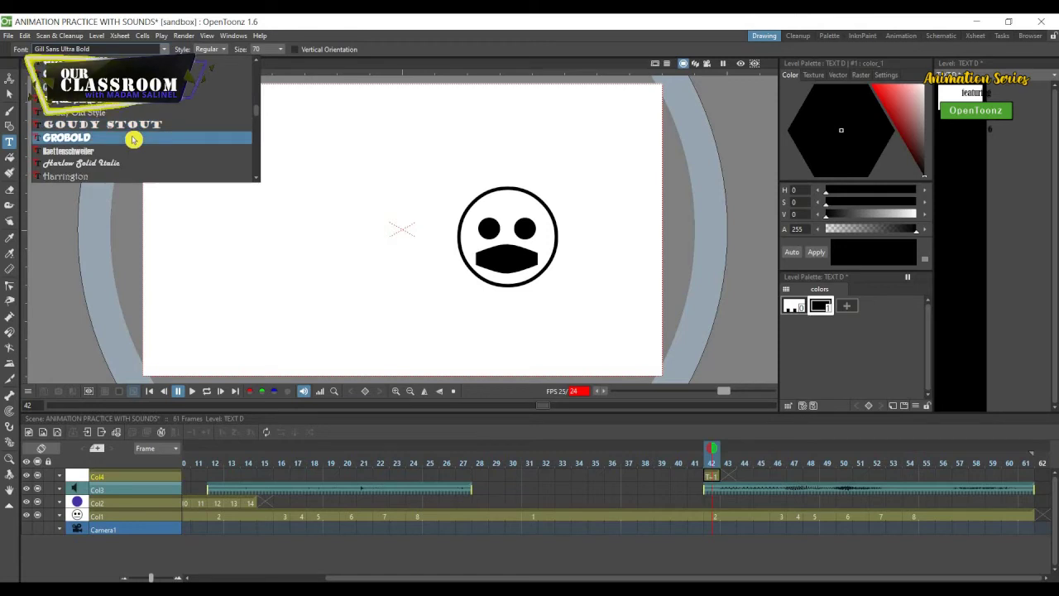
scroll(133, 139, down, 2)
scroll(133, 139, down, 3)
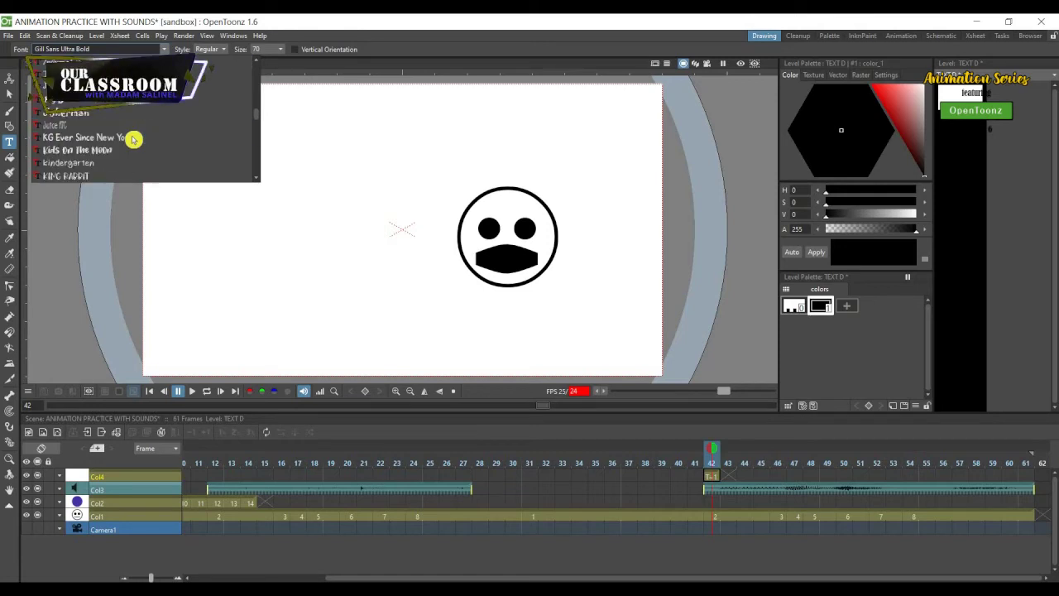
scroll(119, 143, down, 3)
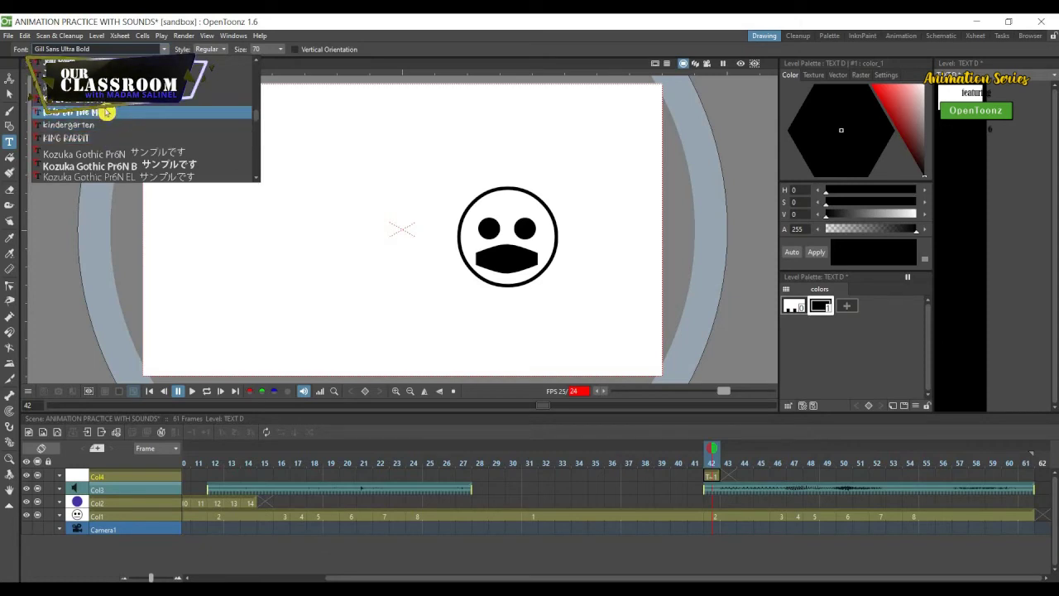
click(82, 112)
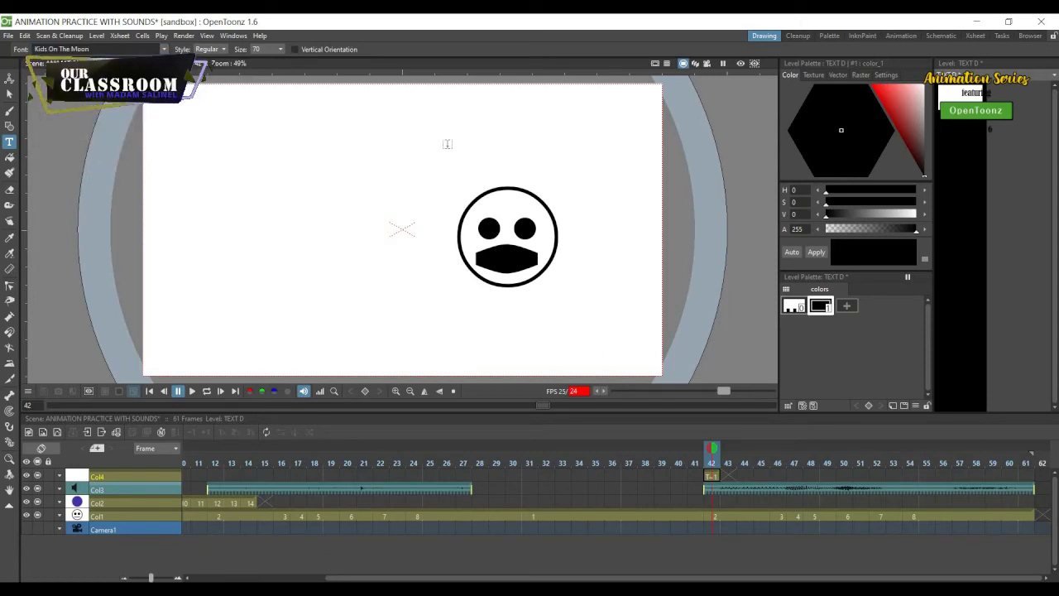
- Add the text "Delicious!" in the empty area above the face
click(488, 152)
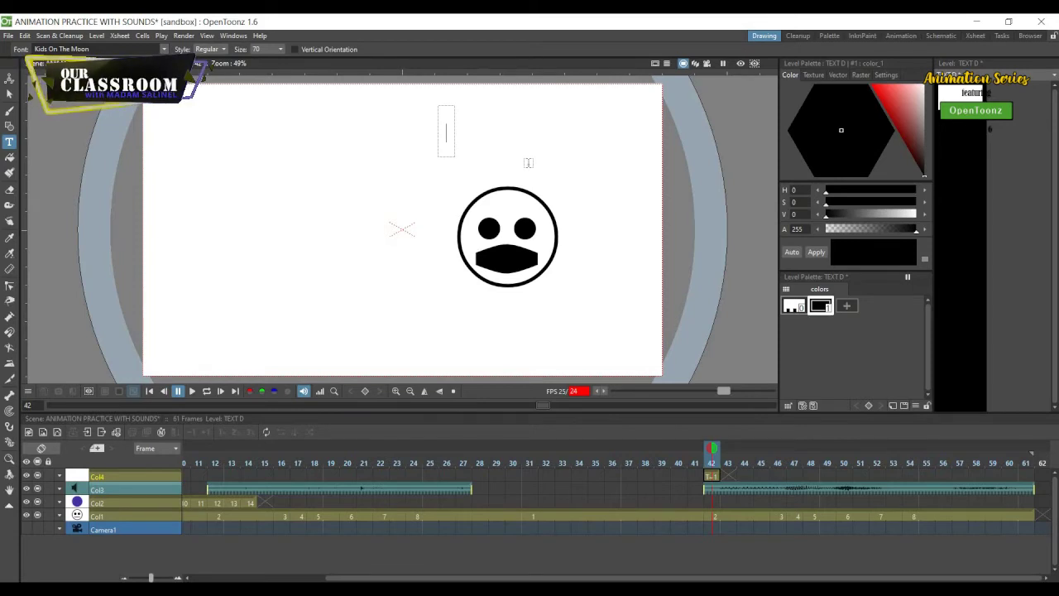
text(O)
text(r)
key(BackSpace)
text(elic)
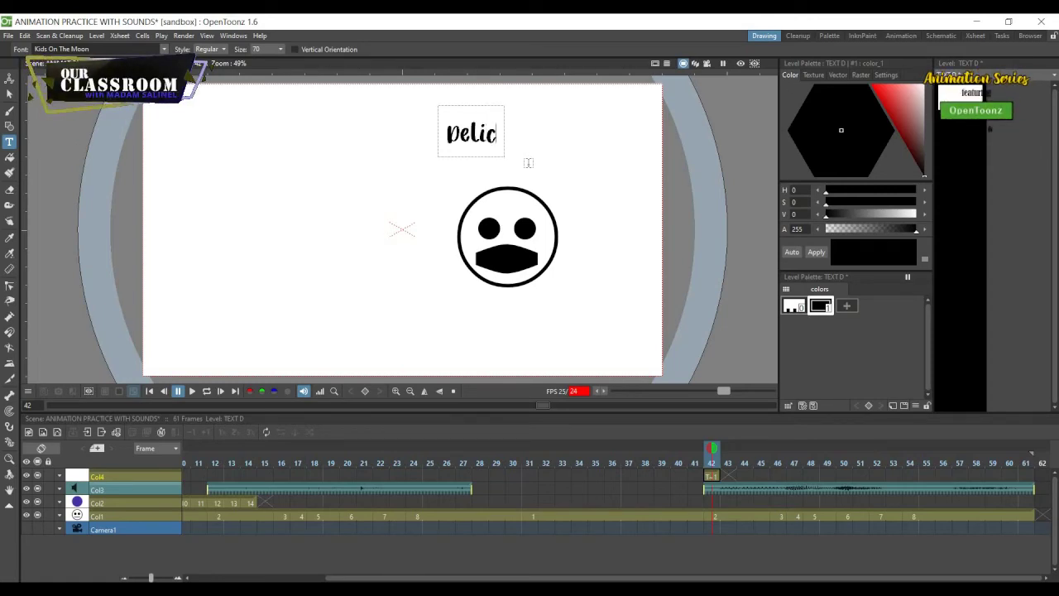
text(iou)
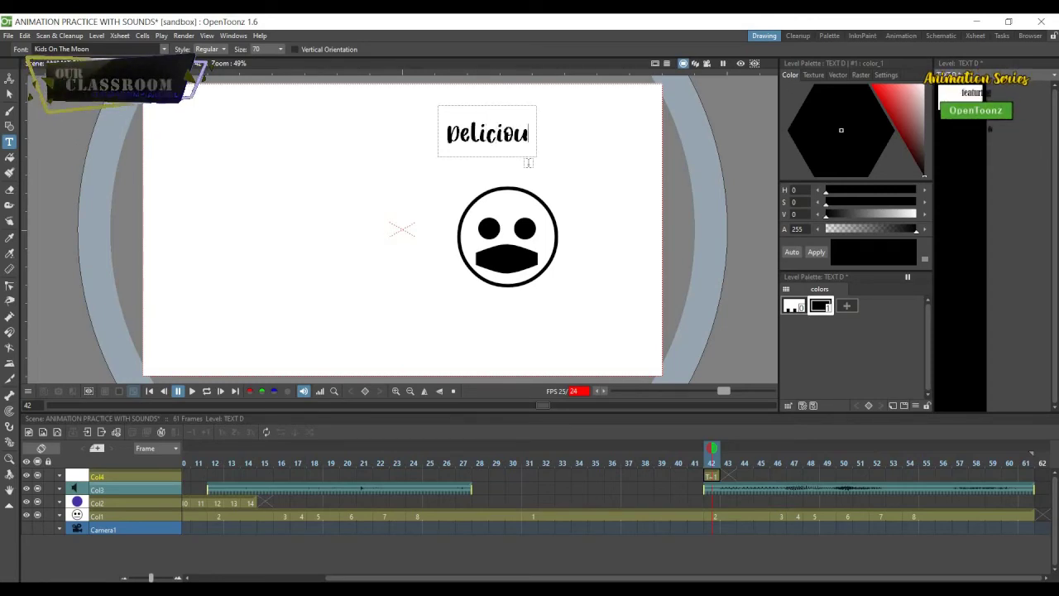
text(s!)
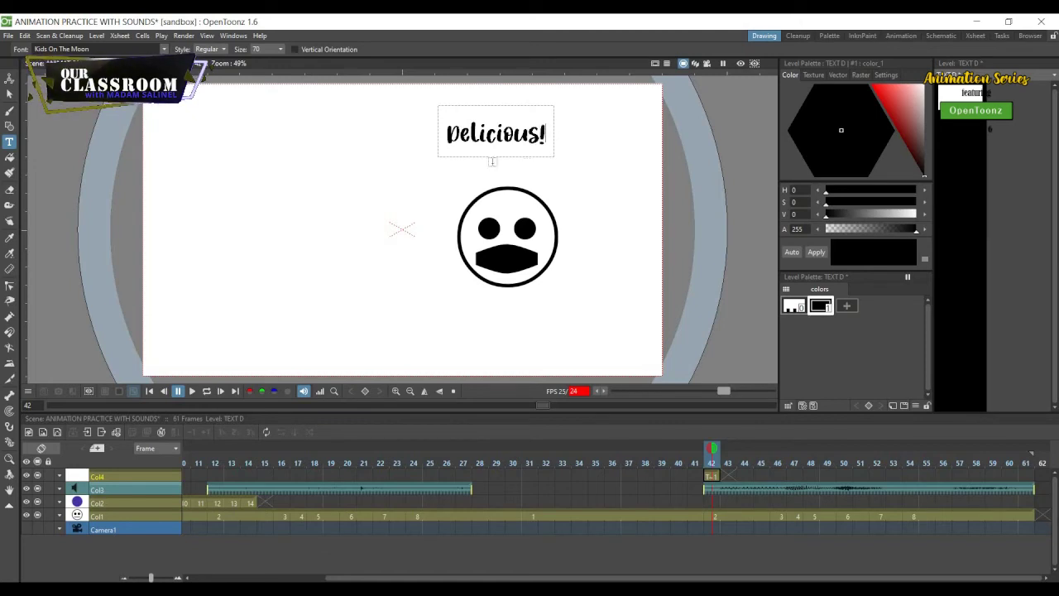
- Enlarge the "Delicious!" text to size 150
click(279, 49)
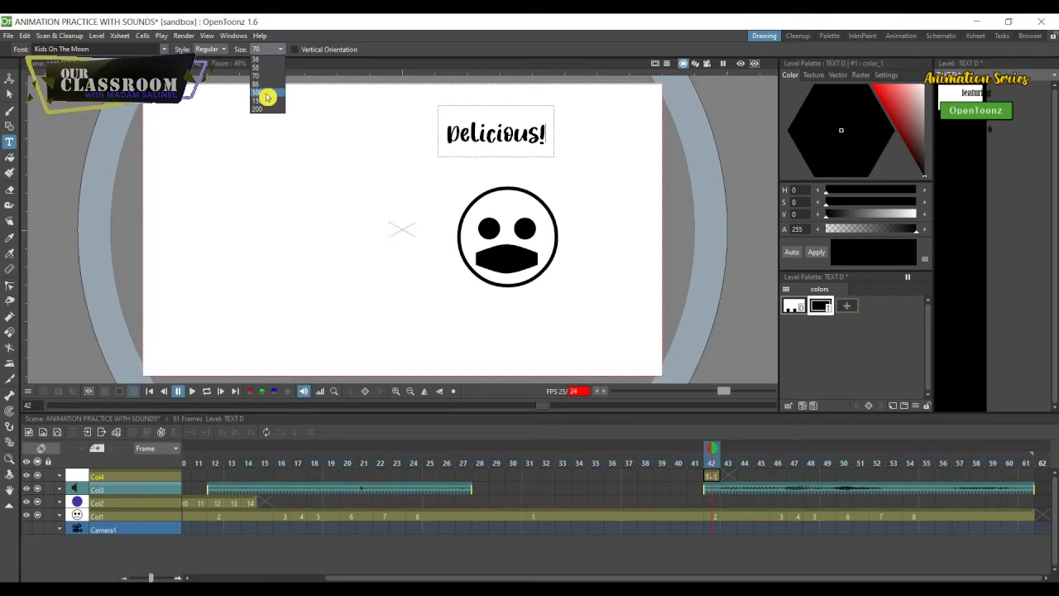
click(265, 91)
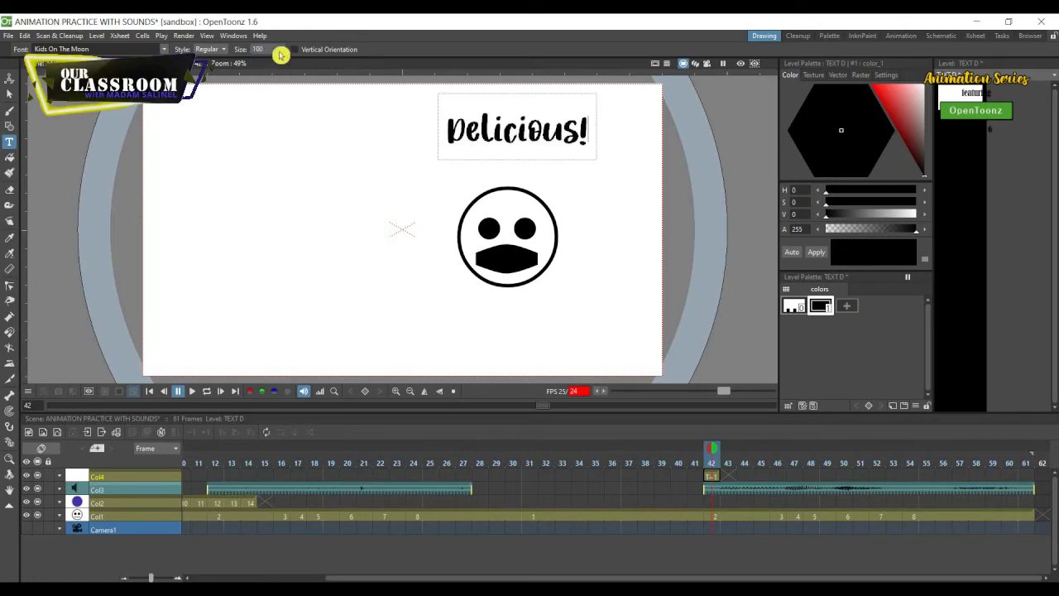
click(280, 50)
click(265, 100)
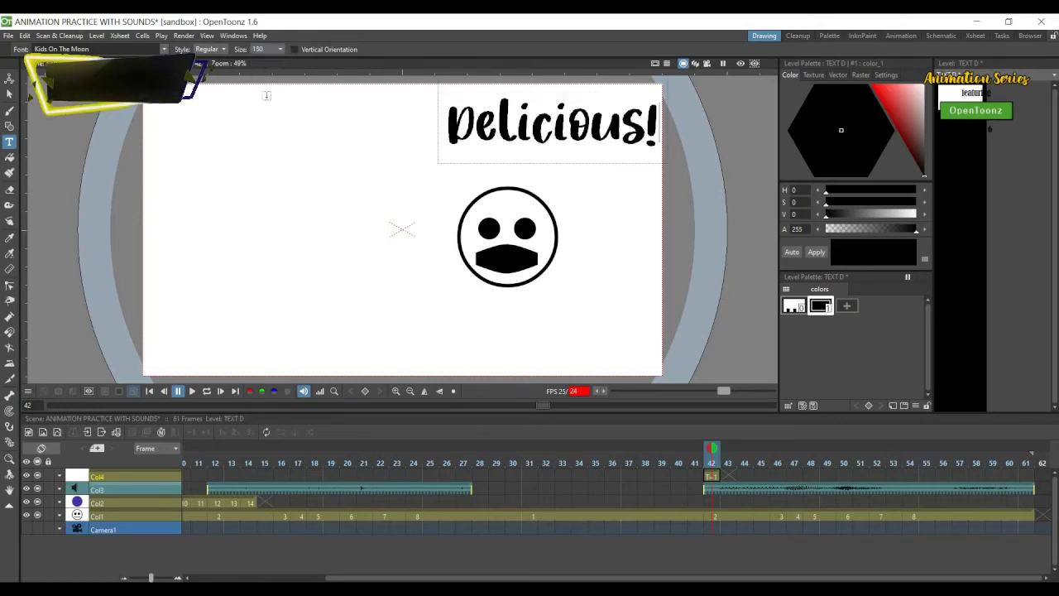
- Select all letters of "Delicious!" and move them by about -26.74 mm in X and -13.8 mm in Y, centring them over the face
key(s)
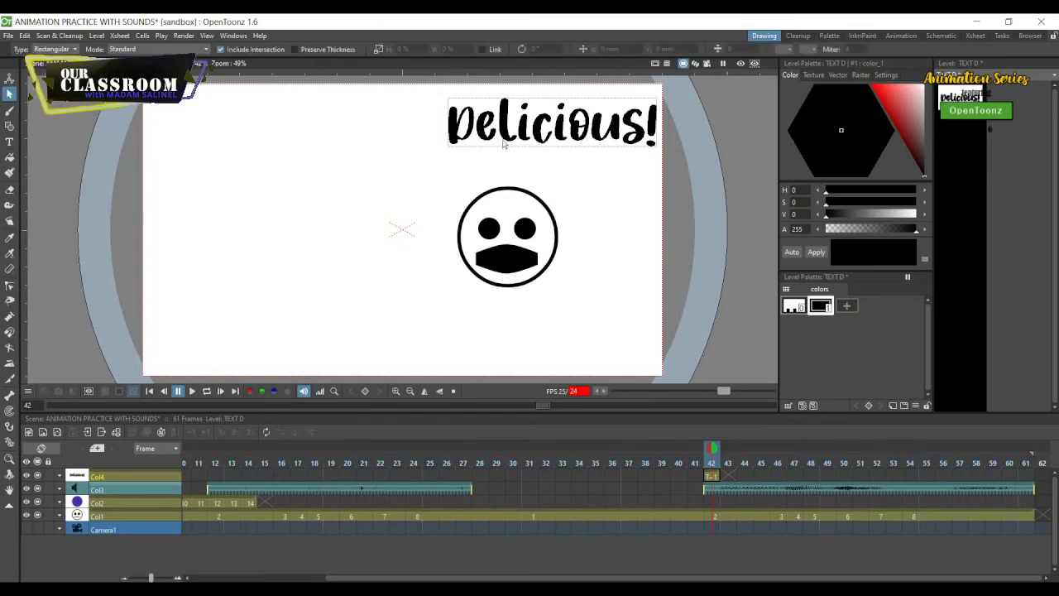
click(509, 133)
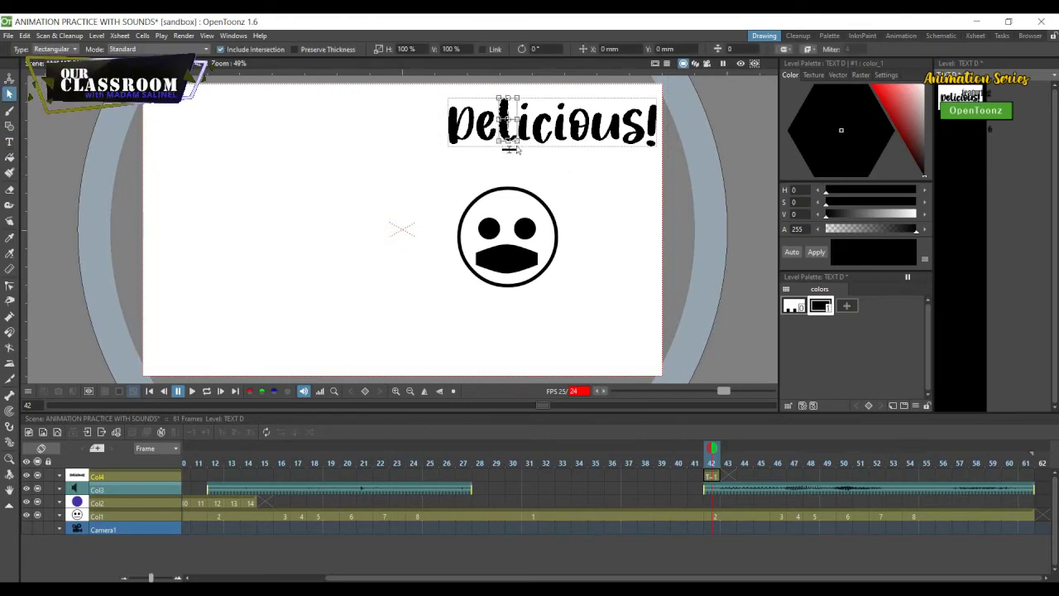
click(657, 172)
drag(659, 166, 430, 92)
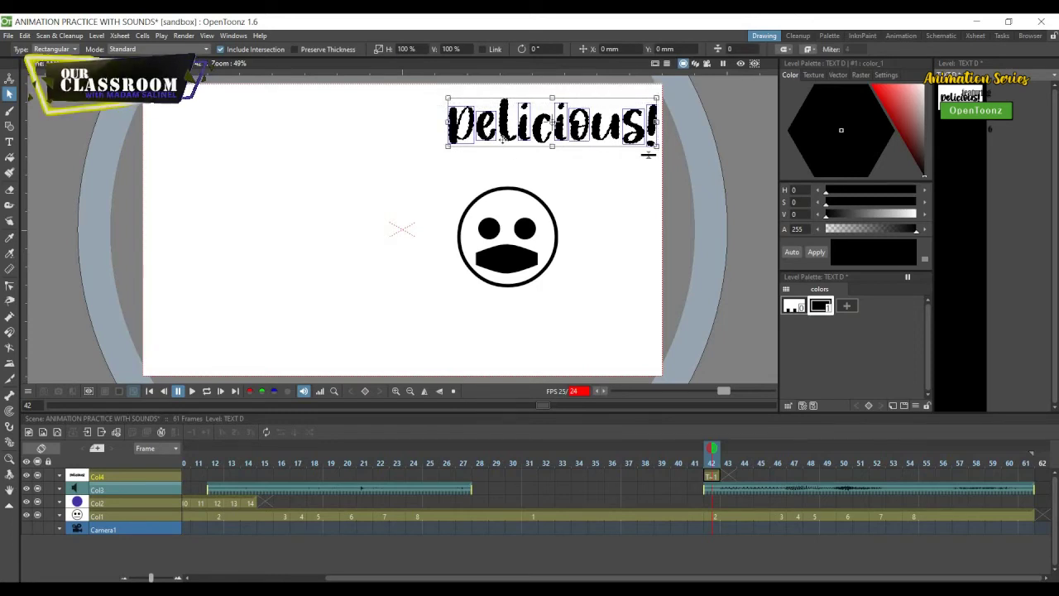
drag(487, 144, 466, 158)
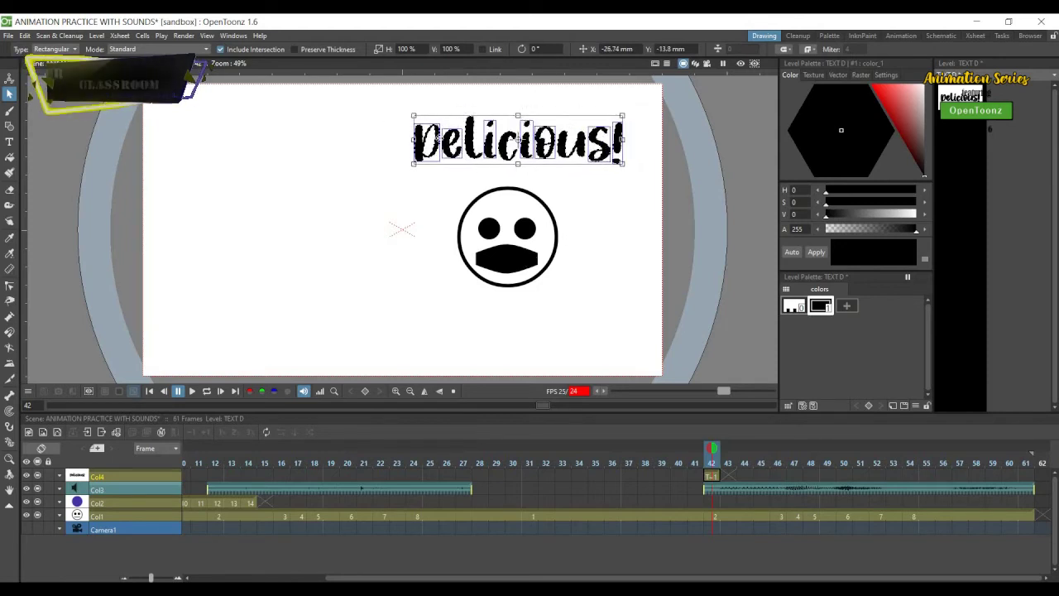
- Recolour the "Delicious!" text blue with H 244, S 81, V 80 and apply the colour
click(903, 106)
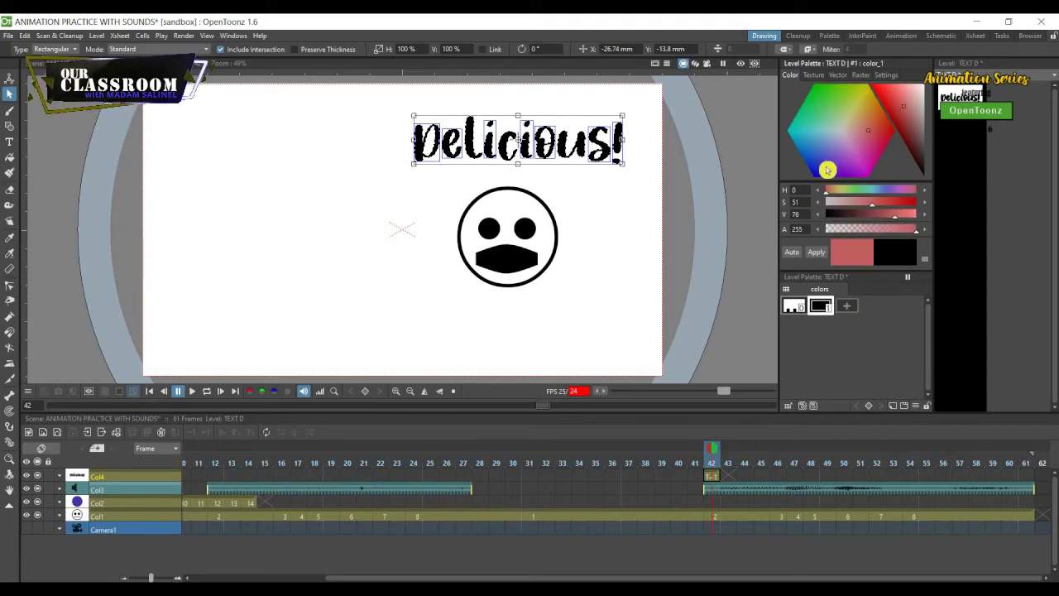
click(827, 170)
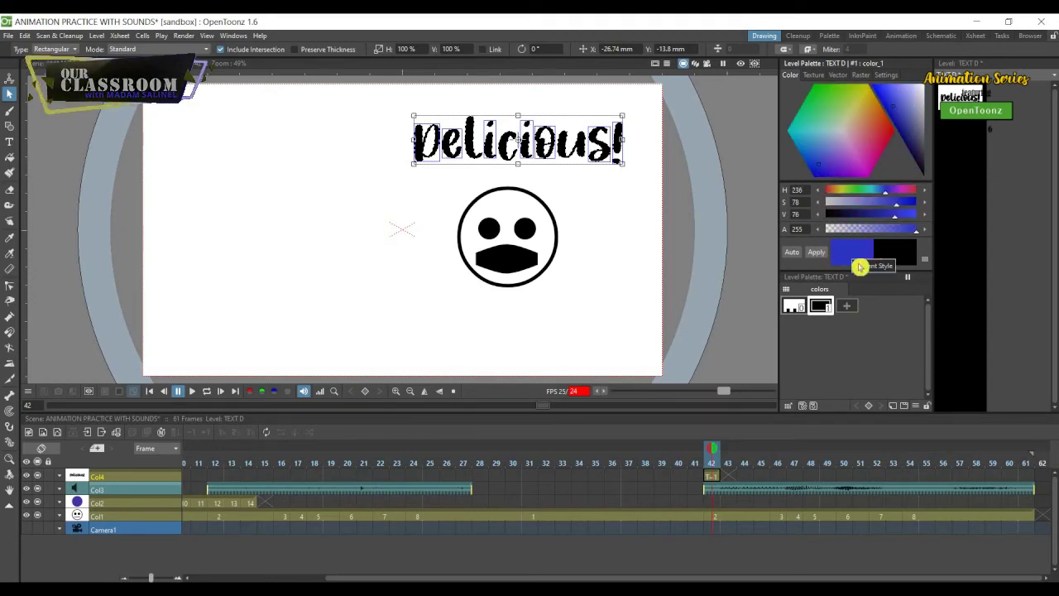
click(843, 215)
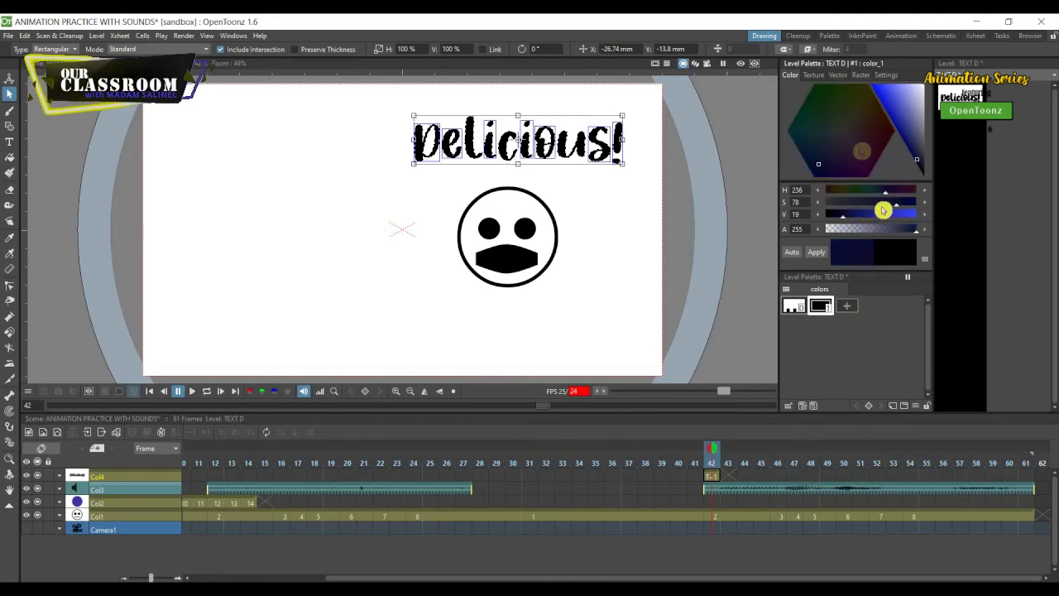
click(907, 106)
click(895, 134)
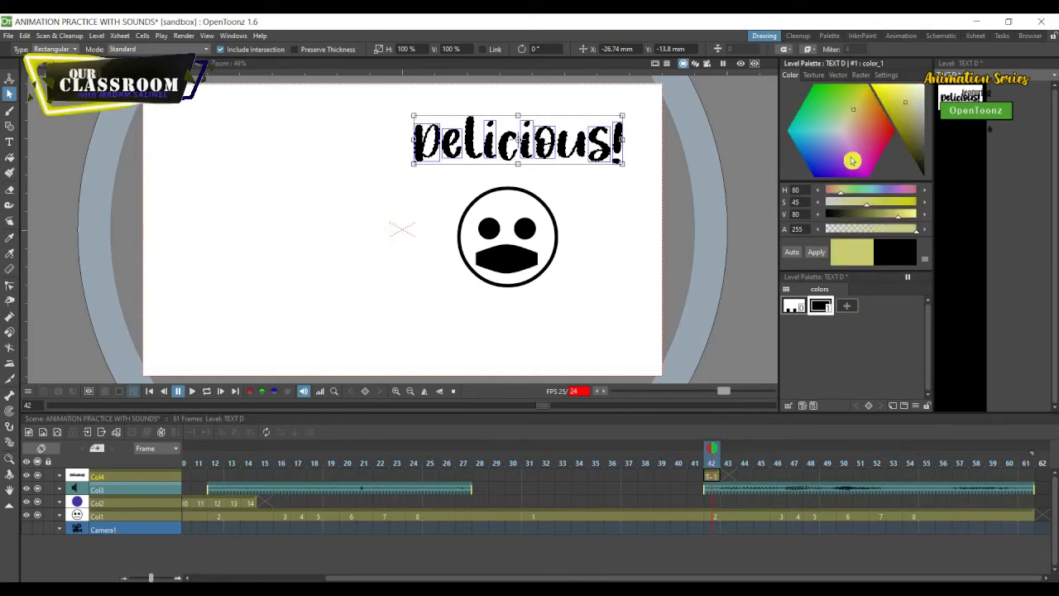
click(825, 171)
click(825, 171)
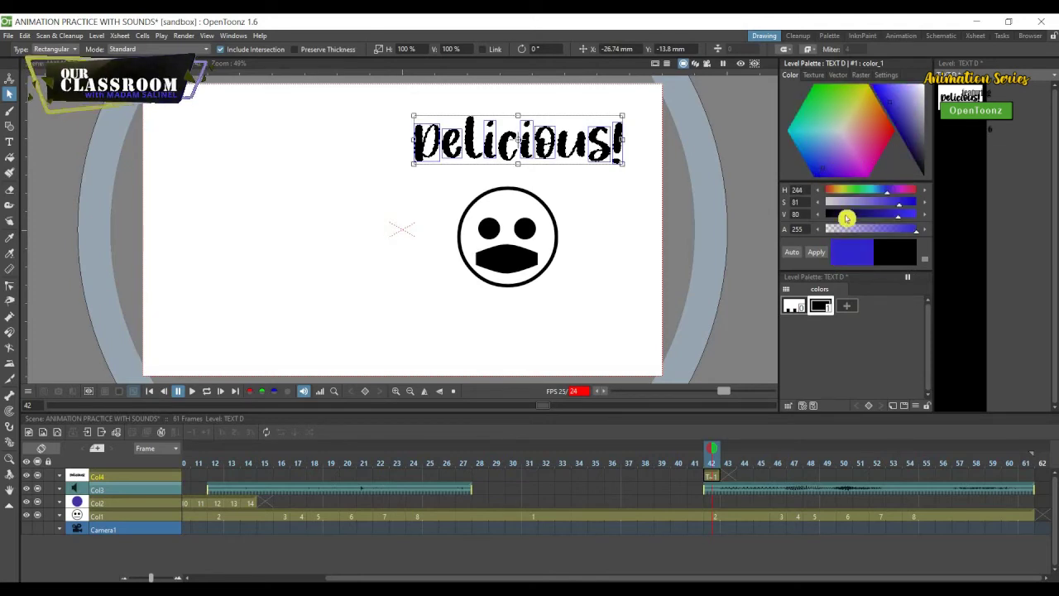
click(816, 255)
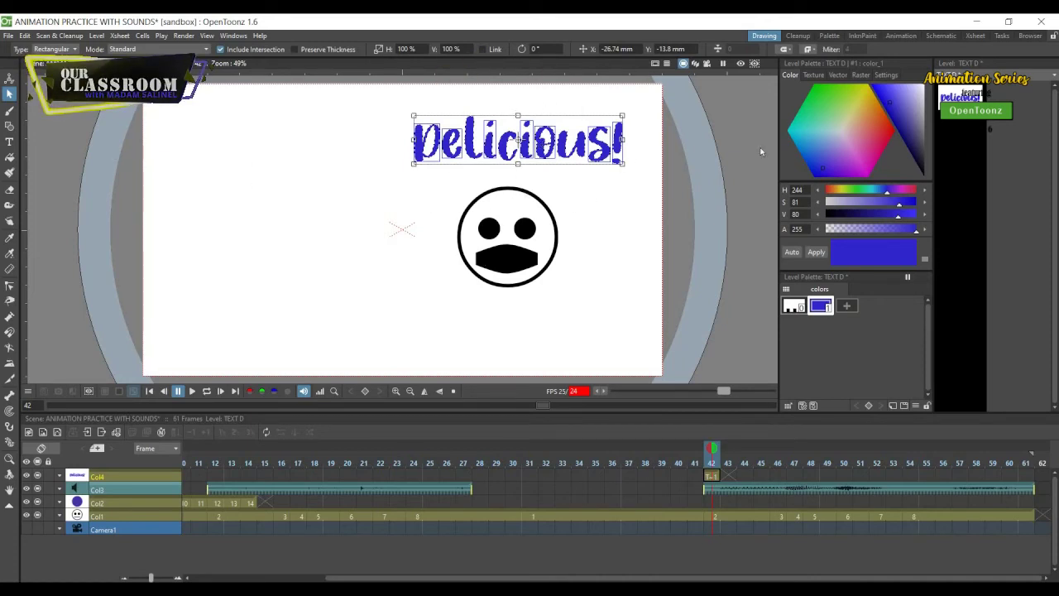
- Apply a dark red with H 2, S 88, V 51 to the "Delicious!" text and deselect it
click(890, 132)
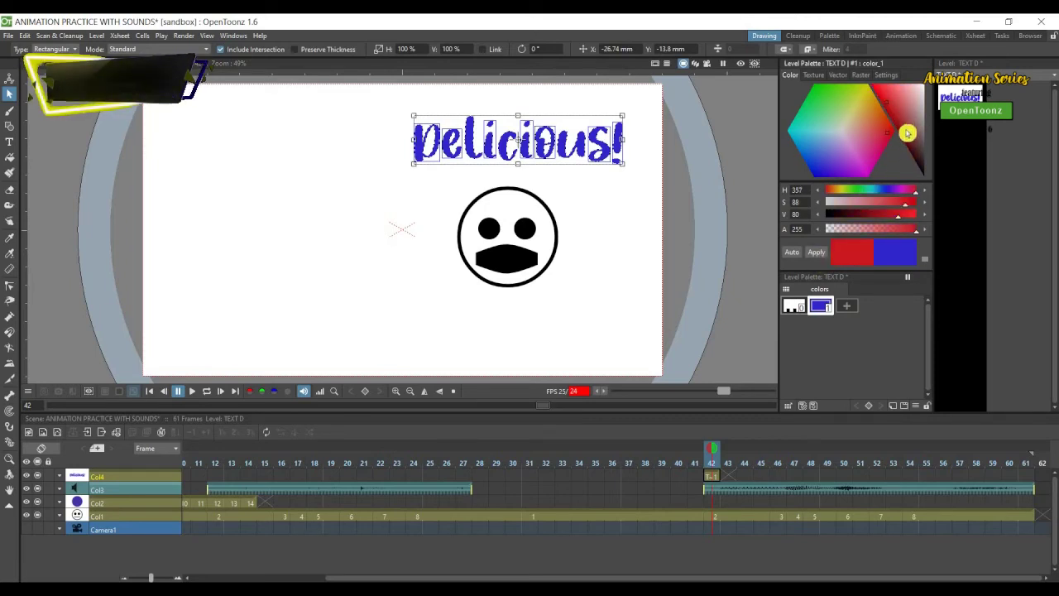
drag(889, 132, 896, 157)
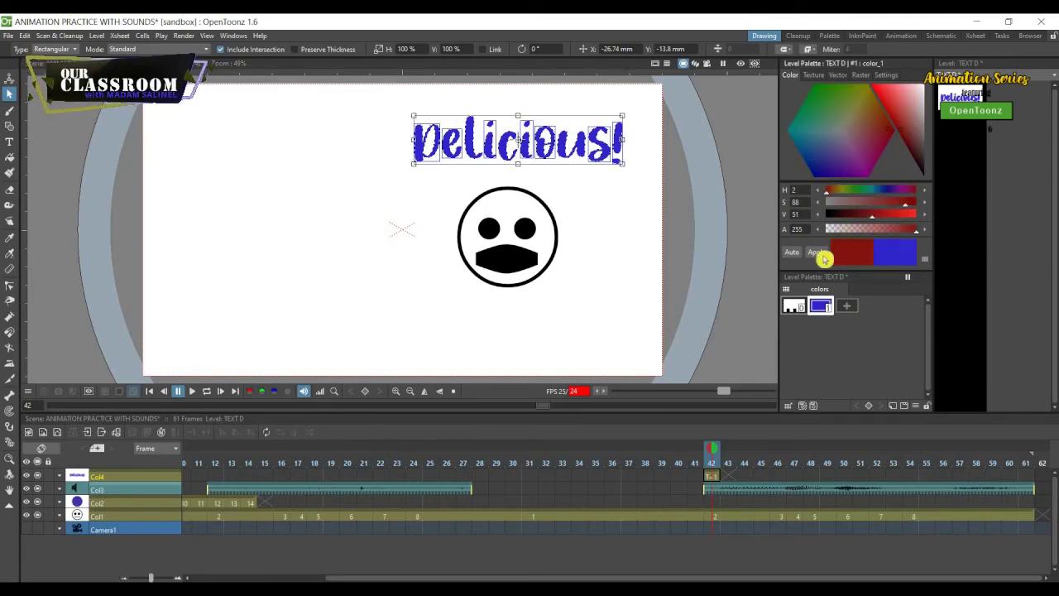
click(817, 253)
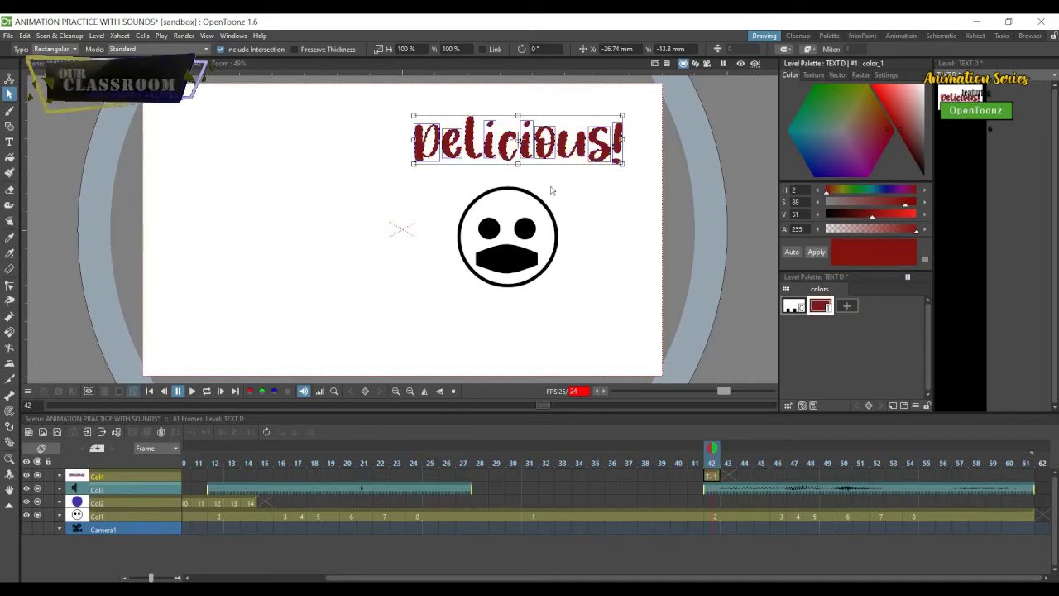
click(403, 222)
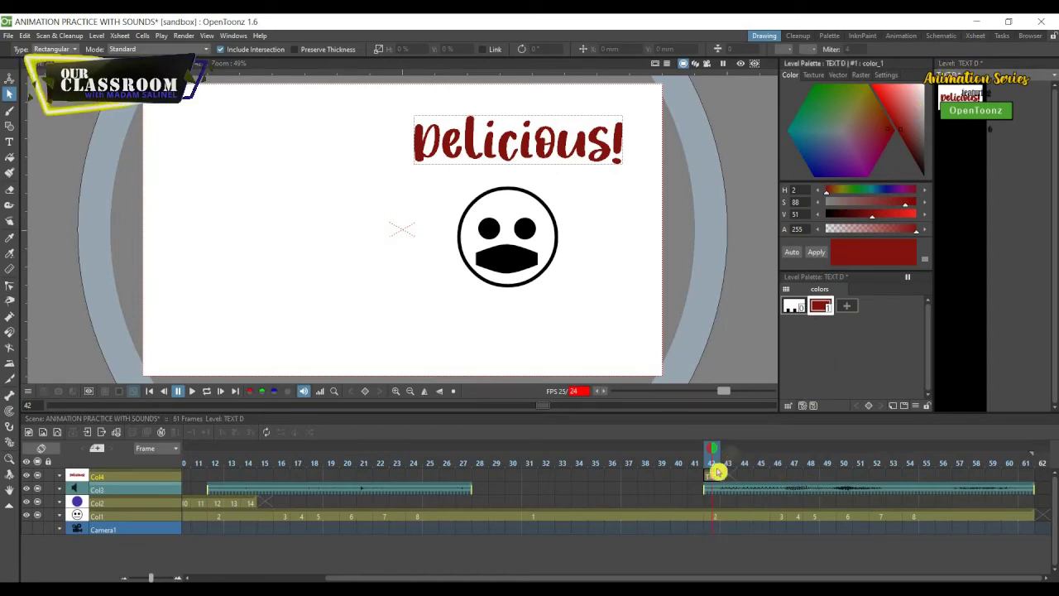
- Switch to the Xsheet workspace and extend the TEXT D drawing in Col4 from frame 42 to frame 61
click(976, 36)
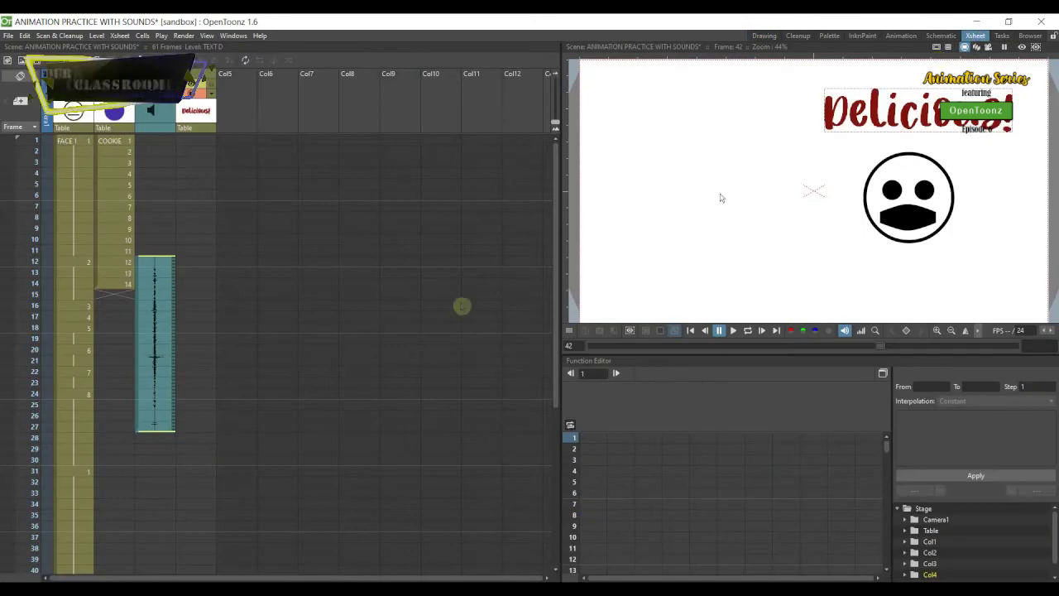
scroll(220, 239, down, 10)
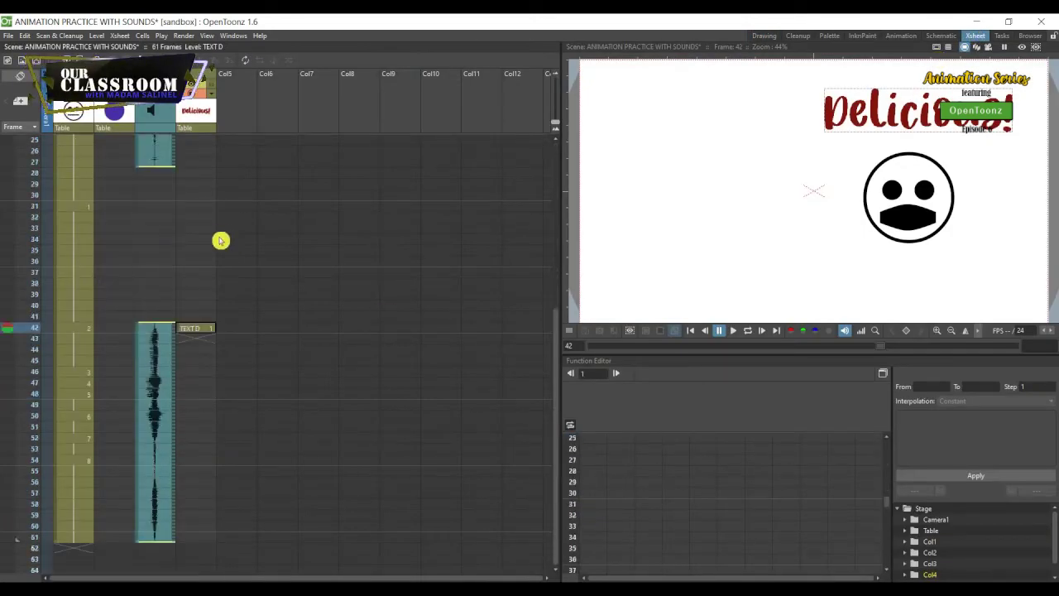
scroll(301, 182, up, 3)
click(206, 197)
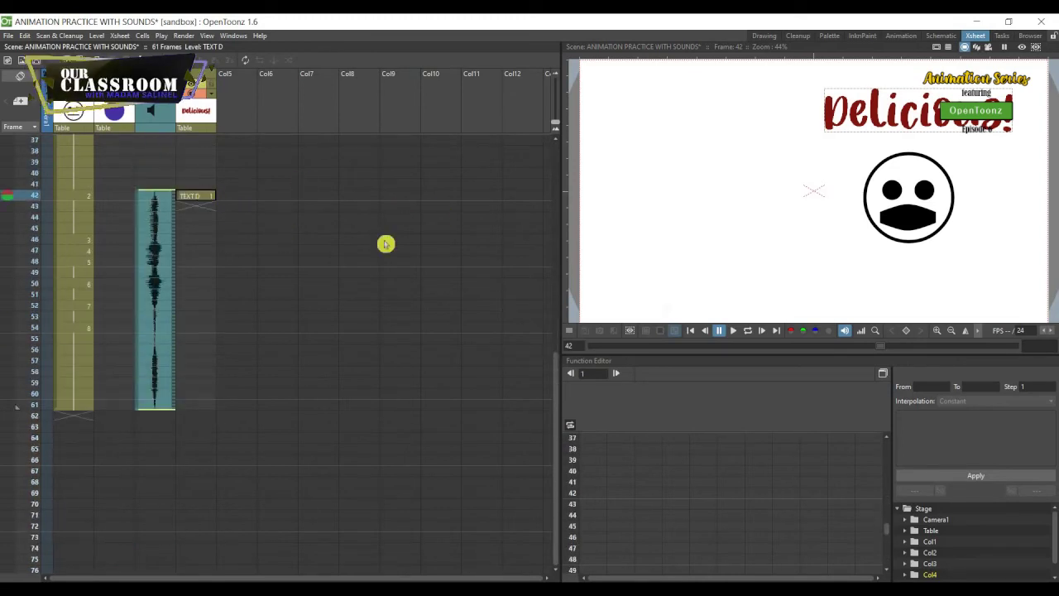
drag(207, 204, 187, 414)
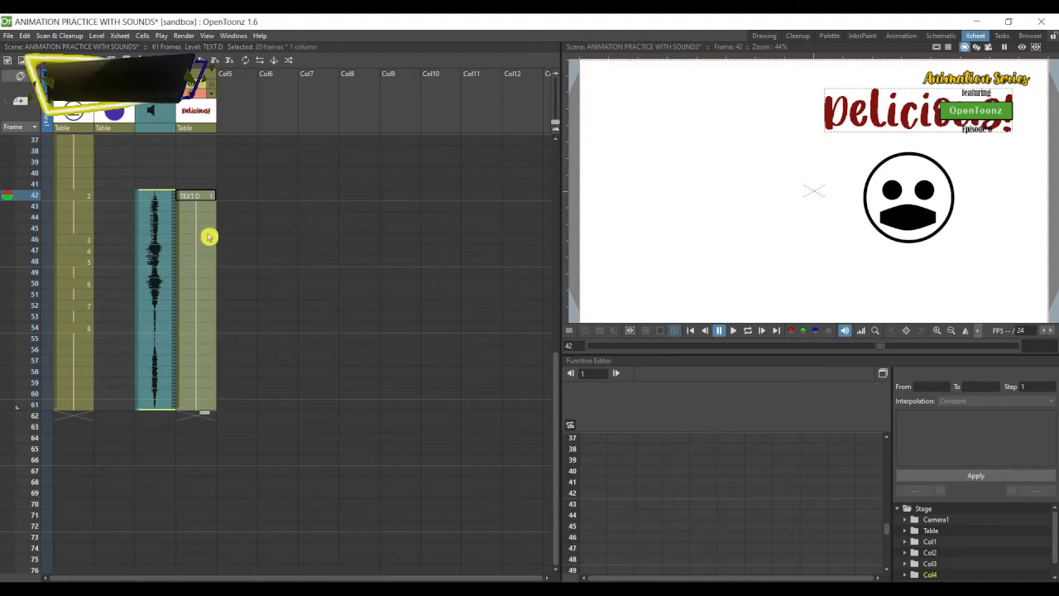
- Compare frames 40 and 42 to check when the text appears, and return to frame 1
click(154, 174)
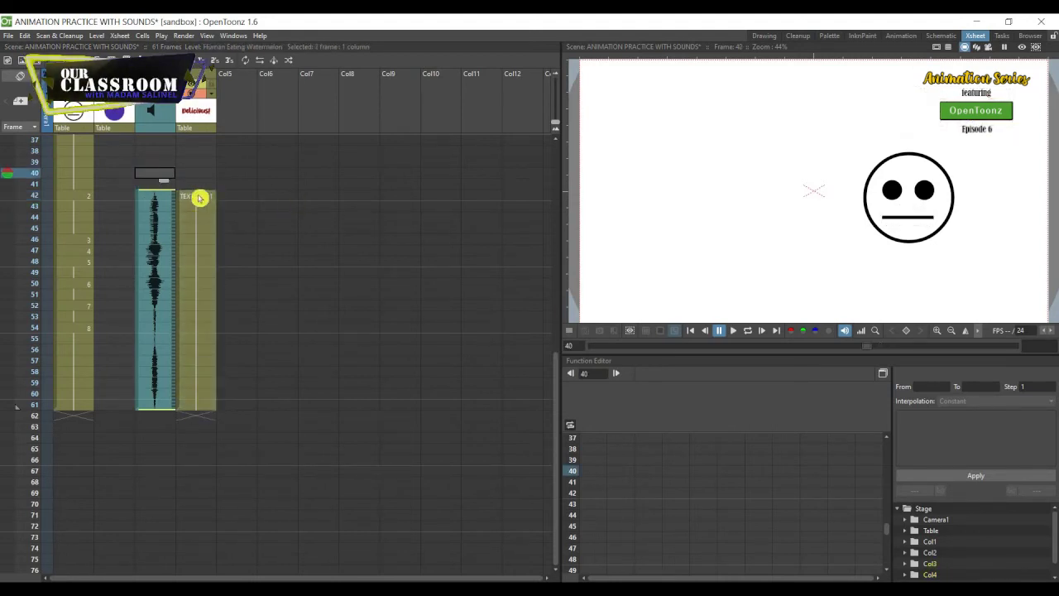
click(199, 197)
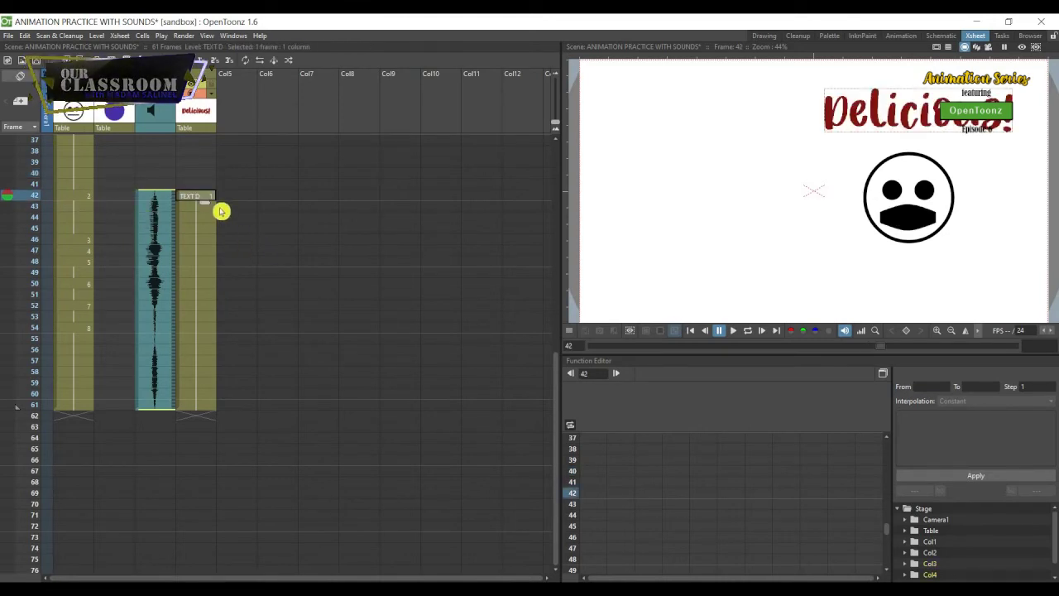
click(196, 173)
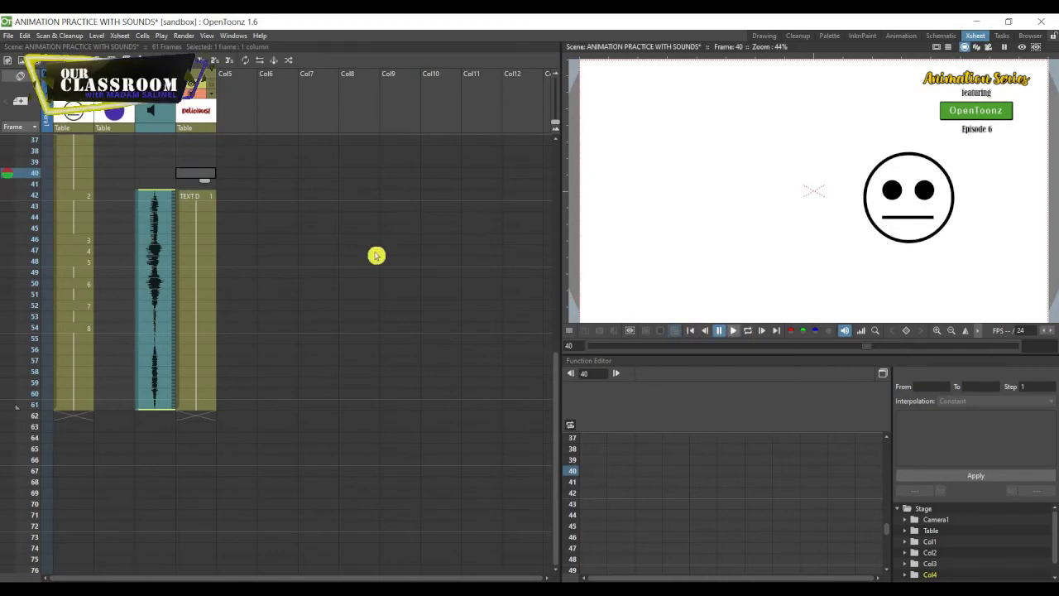
scroll(282, 236, up, 5)
scroll(282, 235, up, 5)
click(187, 141)
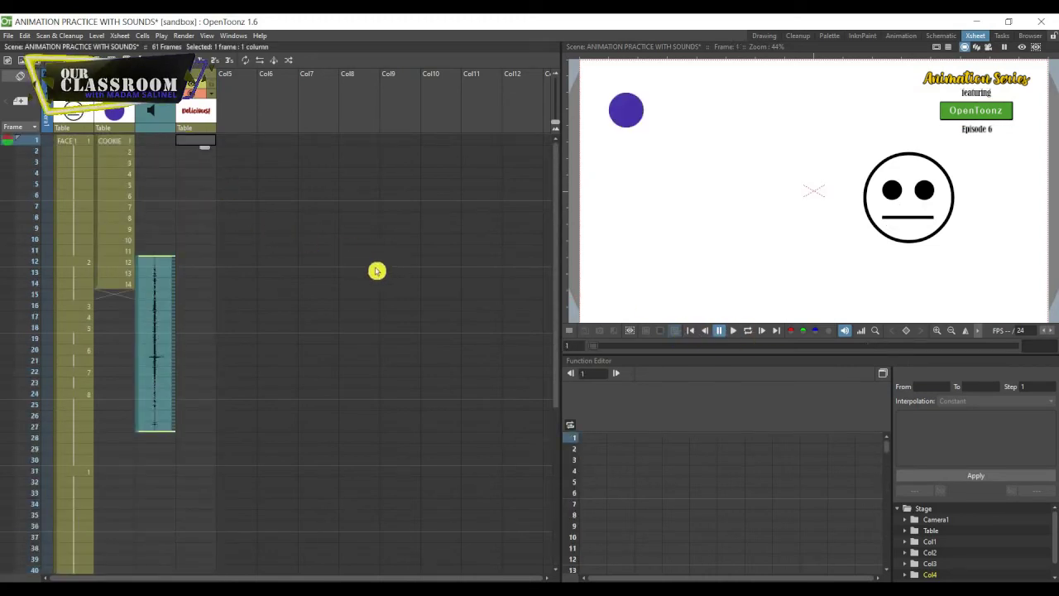
- Play the animation in a loop to check how the text and sounds fit the face, and pause it
click(747, 334)
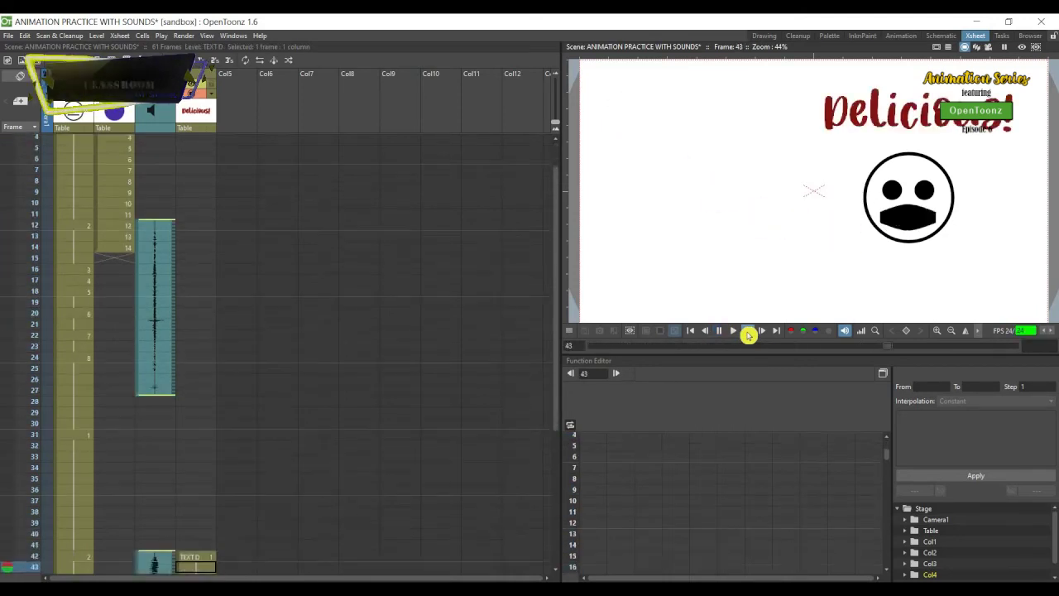
click(718, 330)
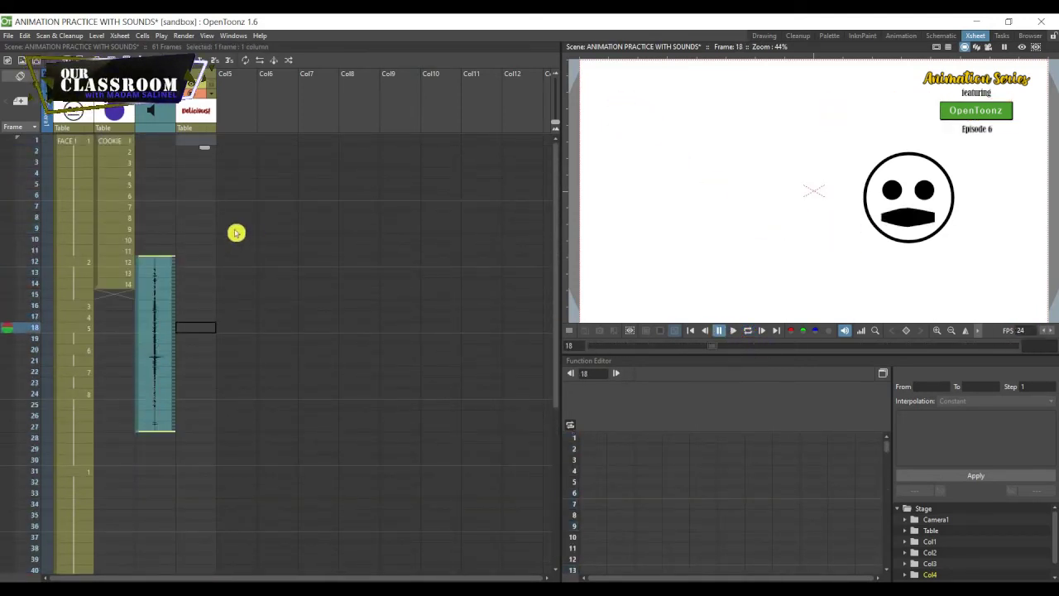
- Clear the idle face cells in Col1 from frame 29 to frame 40 to shorten the pause between the two chews
scroll(249, 248, down, 4)
scroll(225, 324, down, 4)
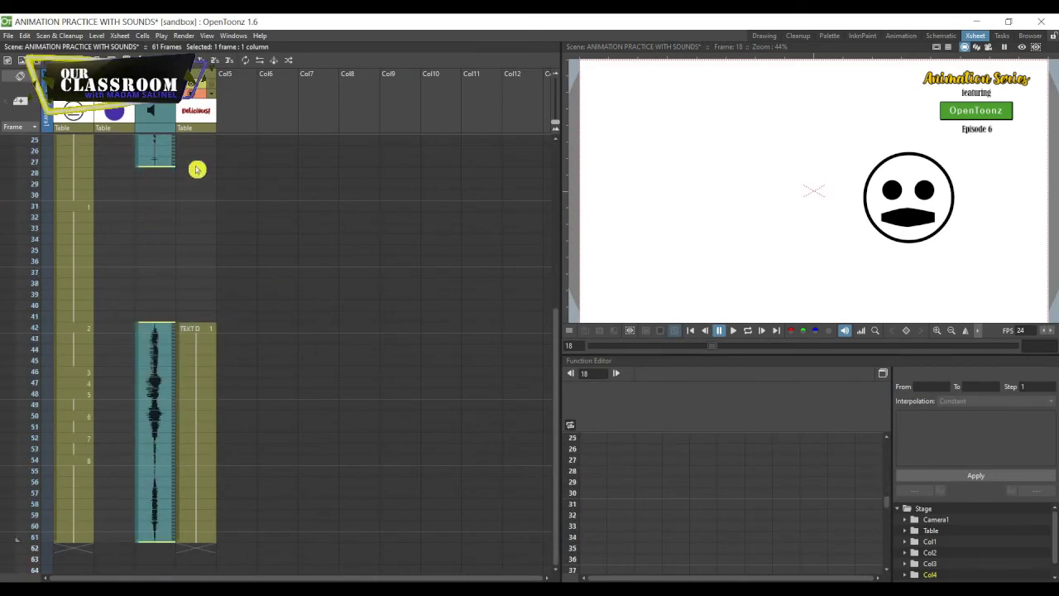
click(78, 208)
click(85, 228)
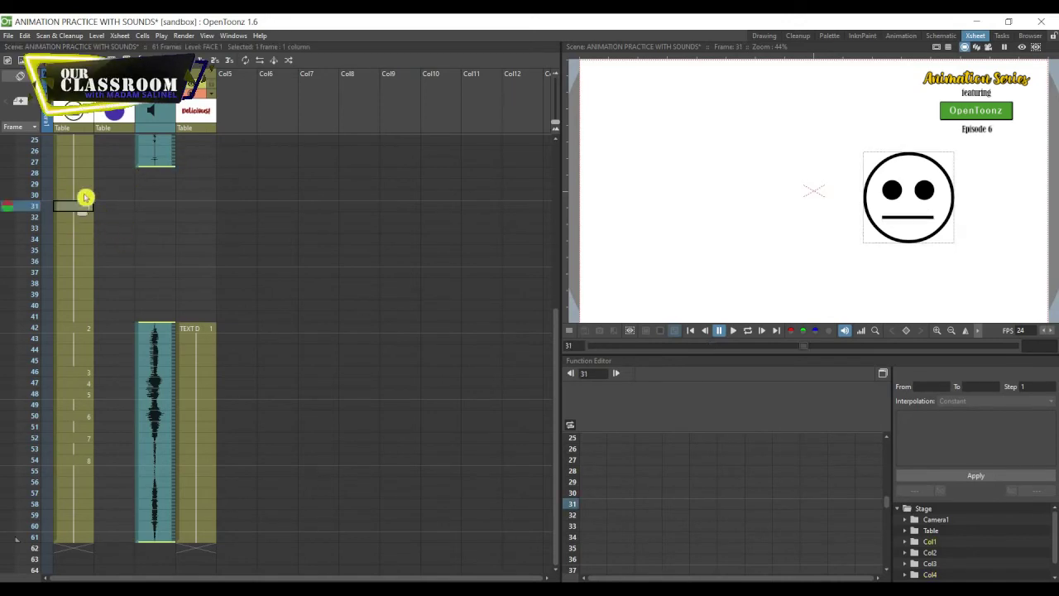
click(86, 165)
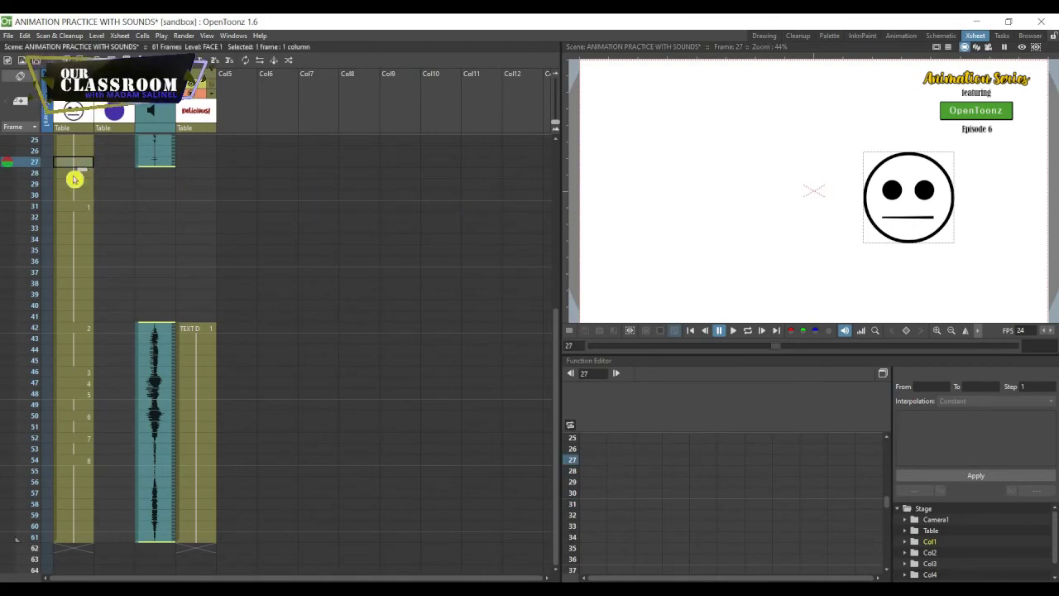
key(Down)
key(Down)
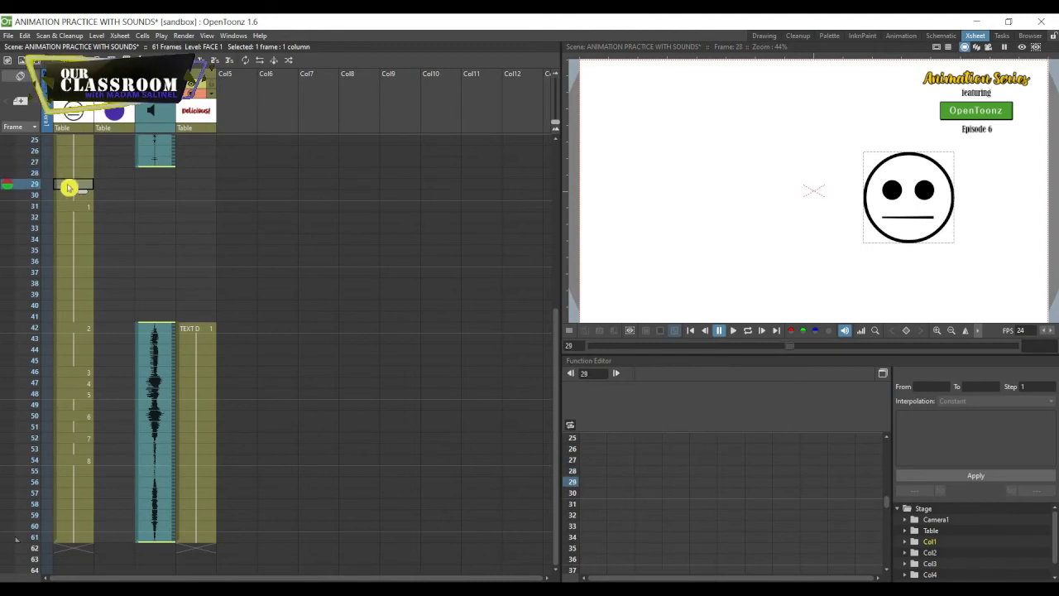
drag(71, 244, 69, 308)
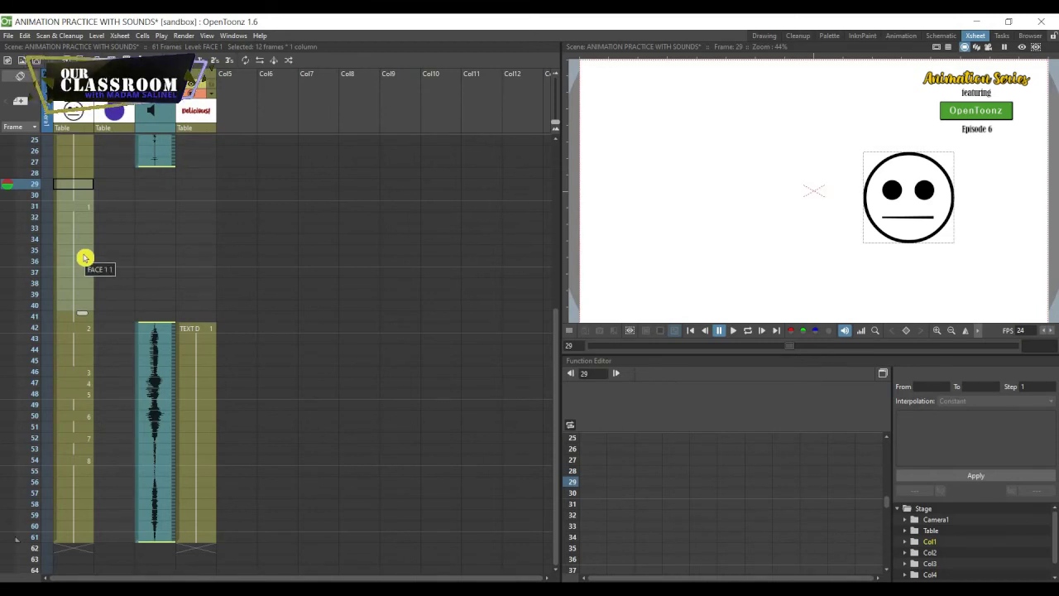
key(Delete)
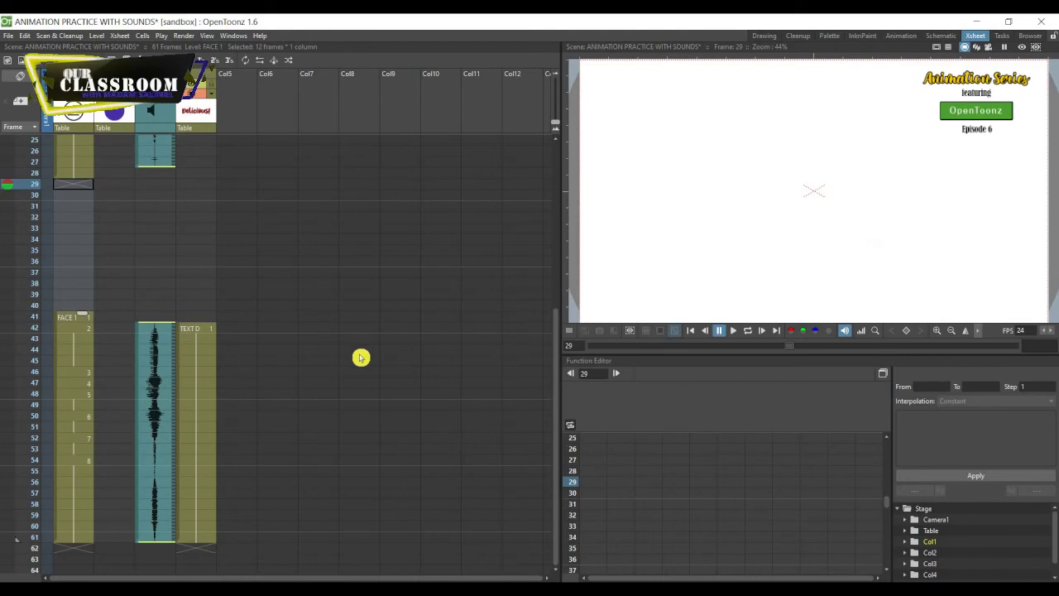
- Move the remaining block of FACE 1 cells in Col1 up from frame 41 to start at frame 29
click(72, 321)
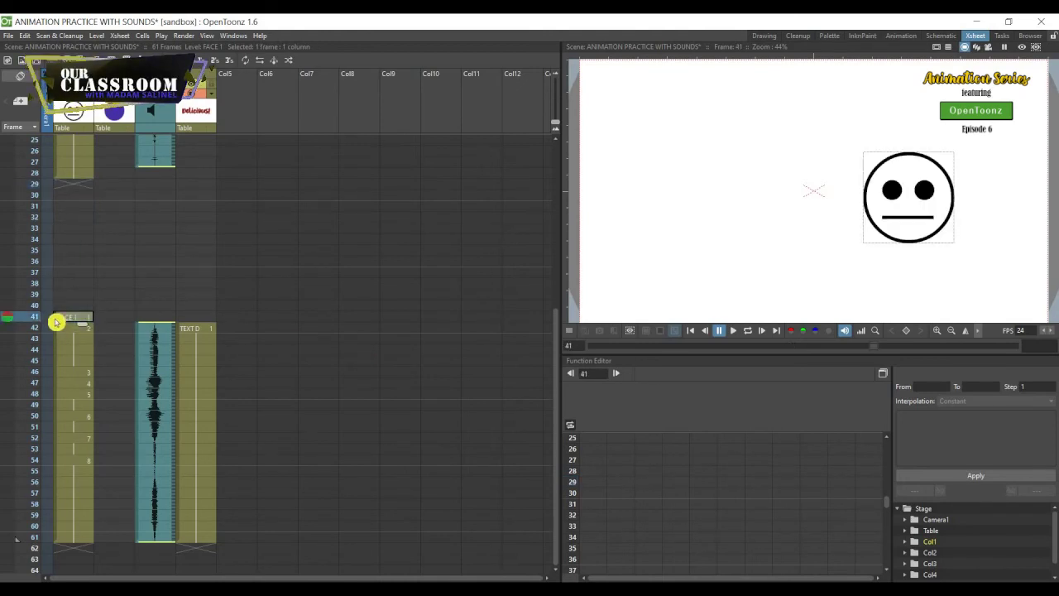
click(56, 337)
drag(66, 287, 69, 208)
- Move the second sound clip in Col3 and the TEXT D cells in Col4 up to start at frame 30
click(138, 342)
drag(138, 348, 150, 221)
click(189, 339)
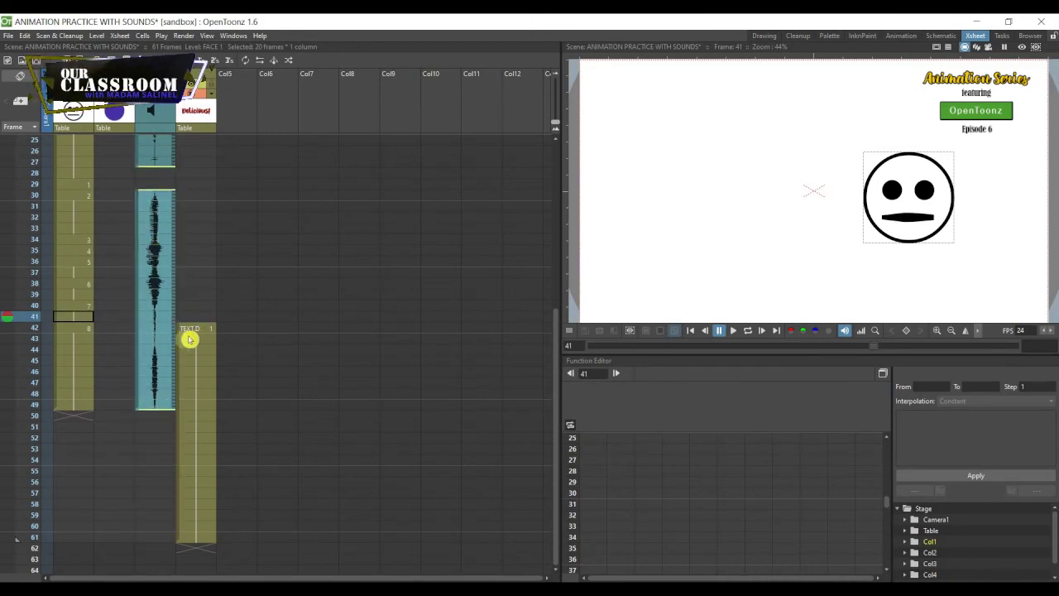
click(180, 339)
drag(186, 245, 189, 208)
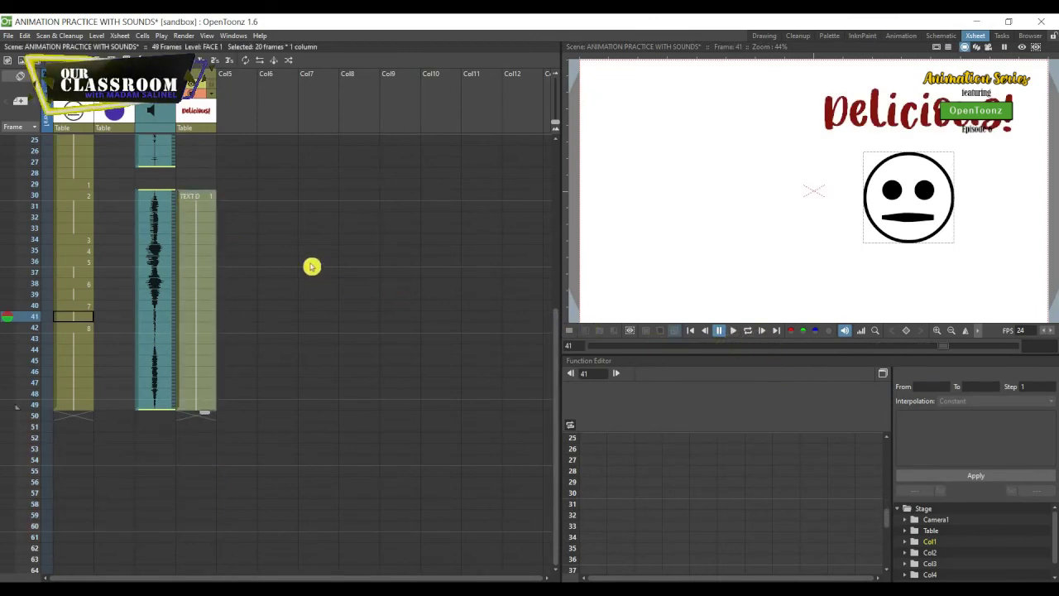
- Play the animation in a loop from the first frame, pause it, and review the timing of all columns
scroll(310, 265, up, 8)
click(690, 330)
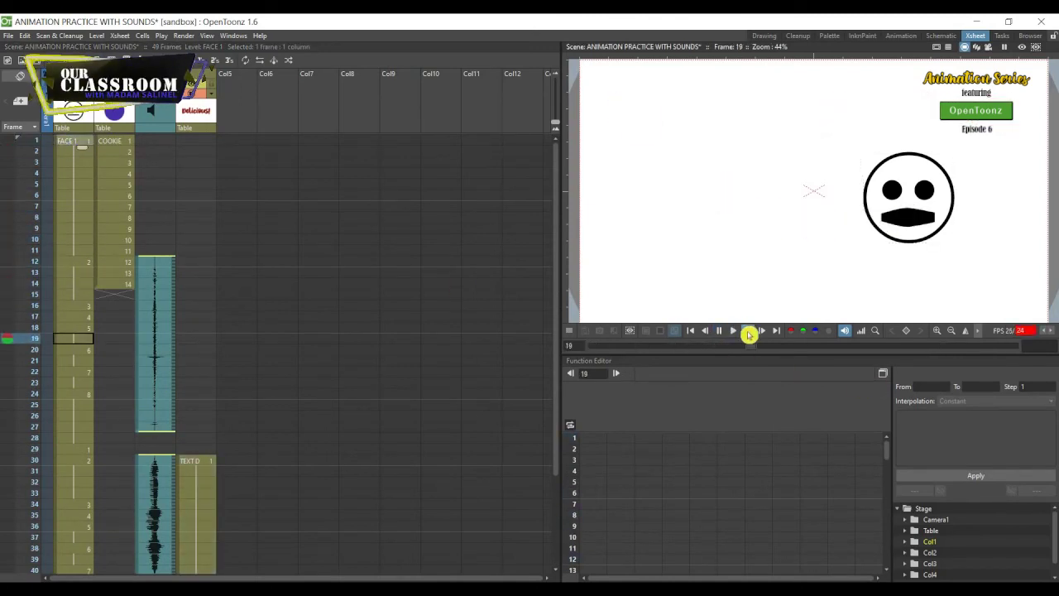
click(748, 332)
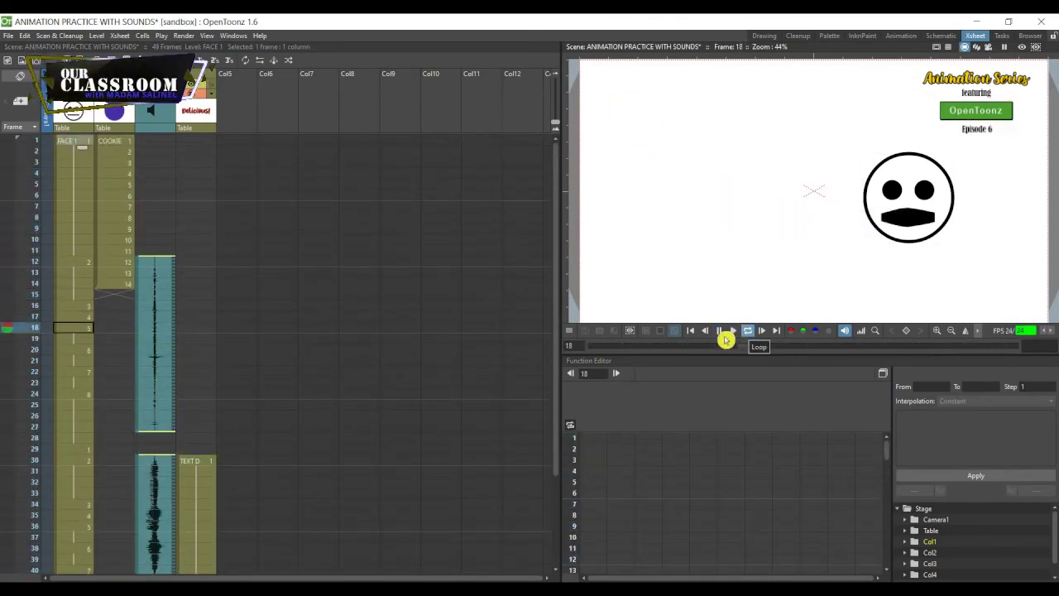
click(720, 332)
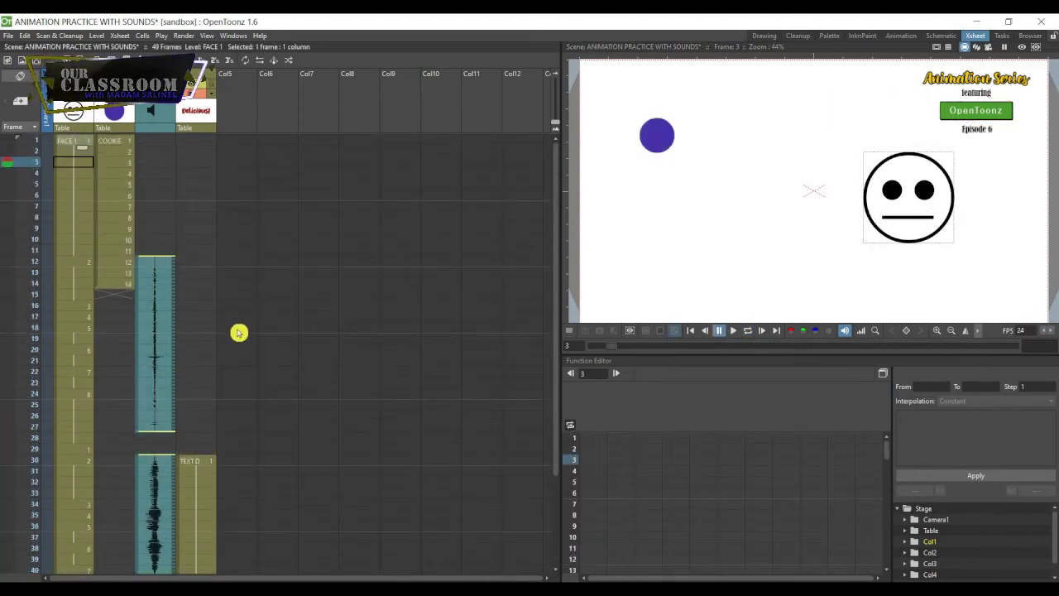
scroll(166, 297, down, 5)
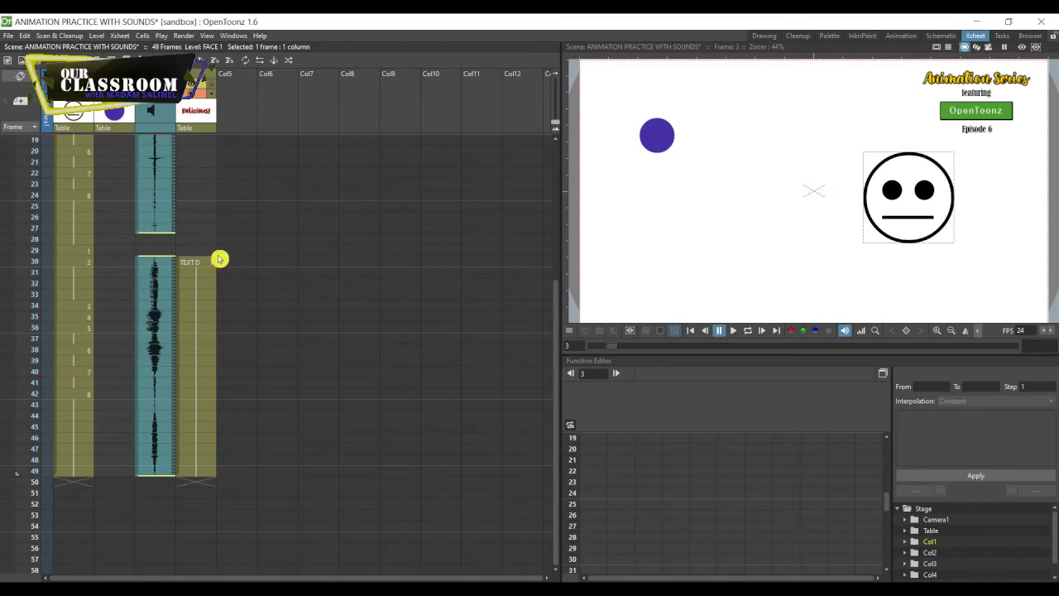
scroll(219, 259, up, 5)
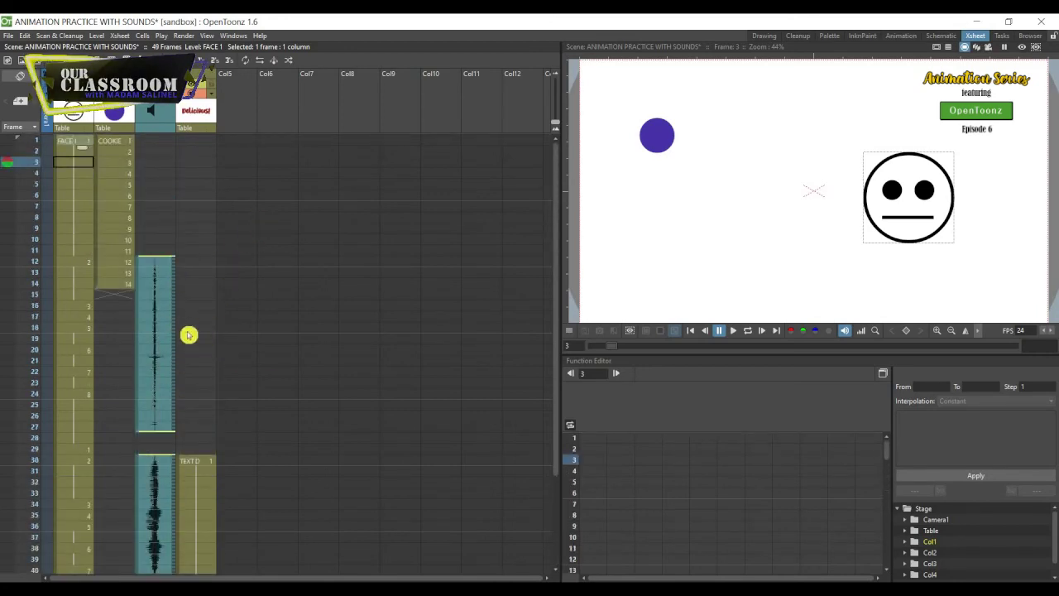
scroll(281, 326, down, 3)
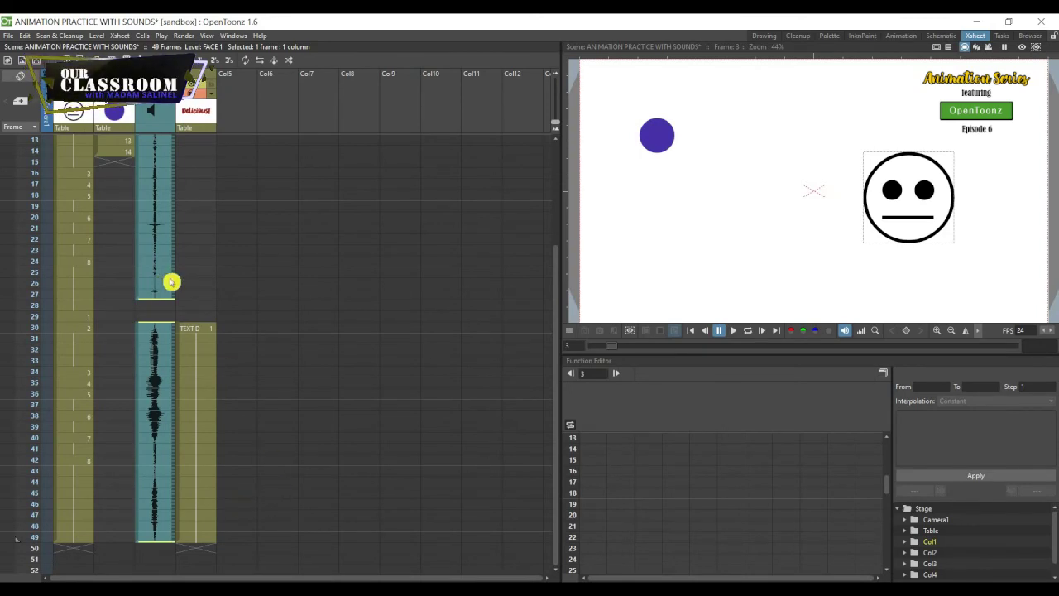
- Save the scene and render frames 1 to 49 as the mp4 file ANIMATION PRACTICE WITH SOUNDS in +outputs
click(8, 36)
click(50, 83)
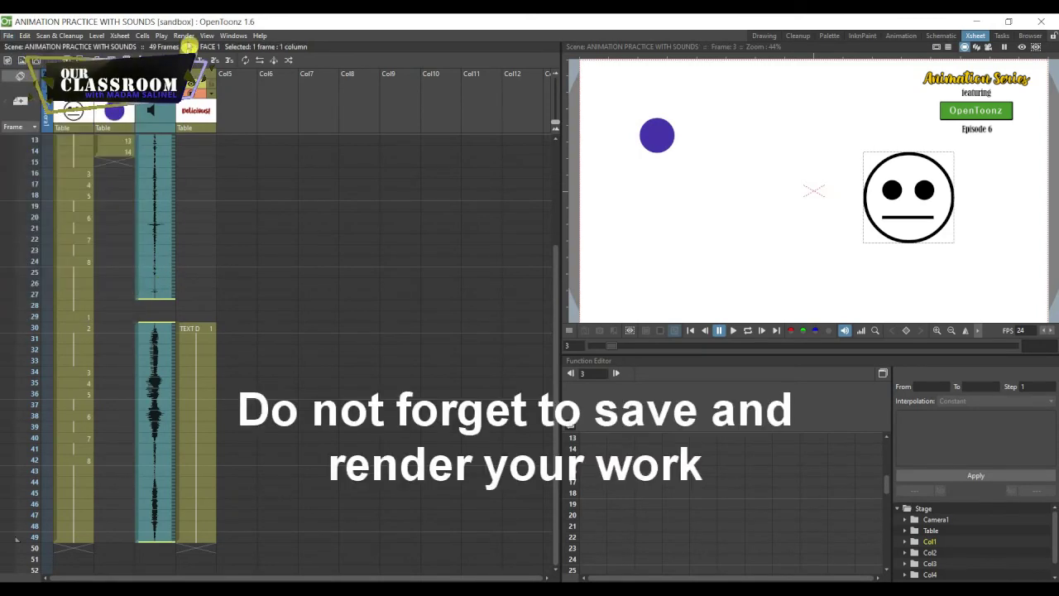
click(186, 36)
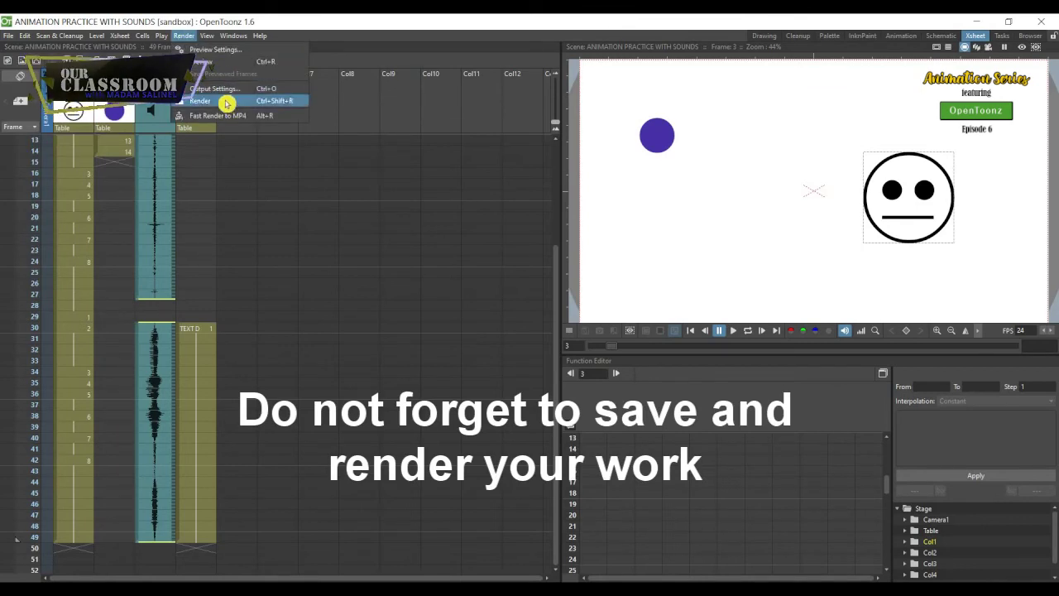
click(224, 89)
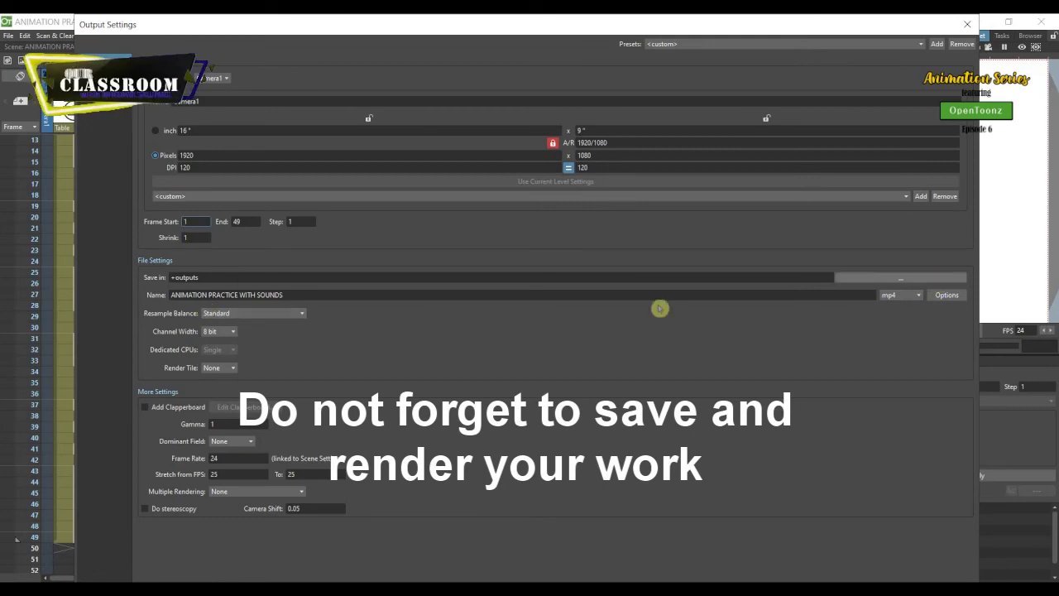
drag(506, 16, 516, 61)
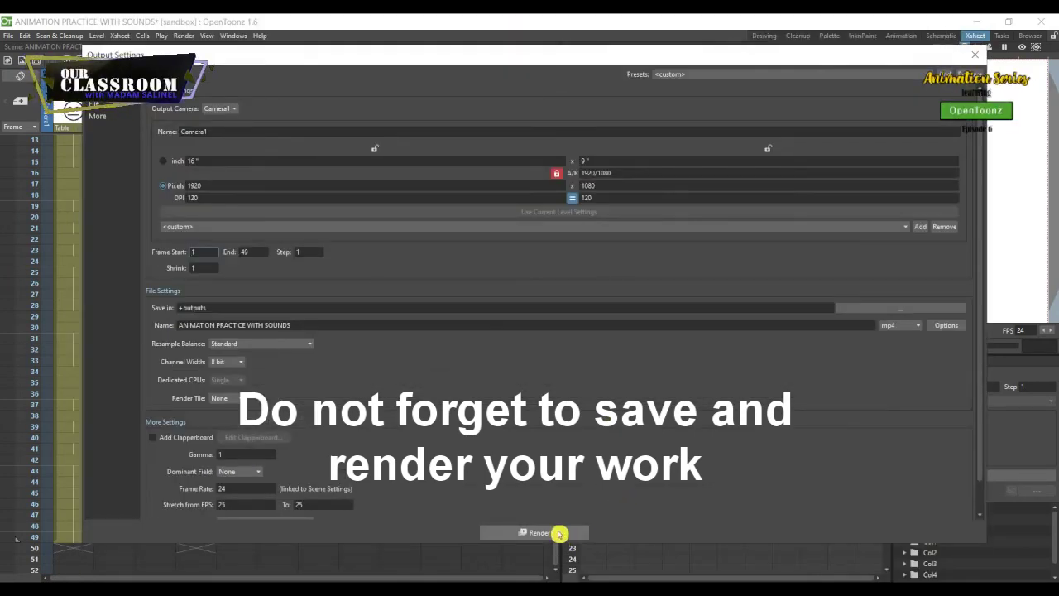
click(560, 534)
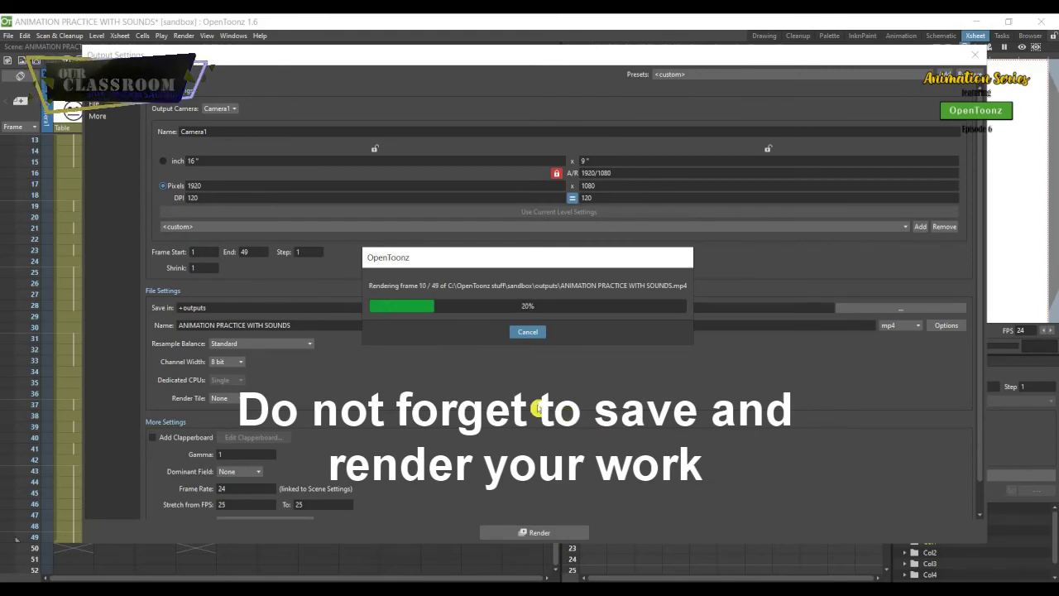